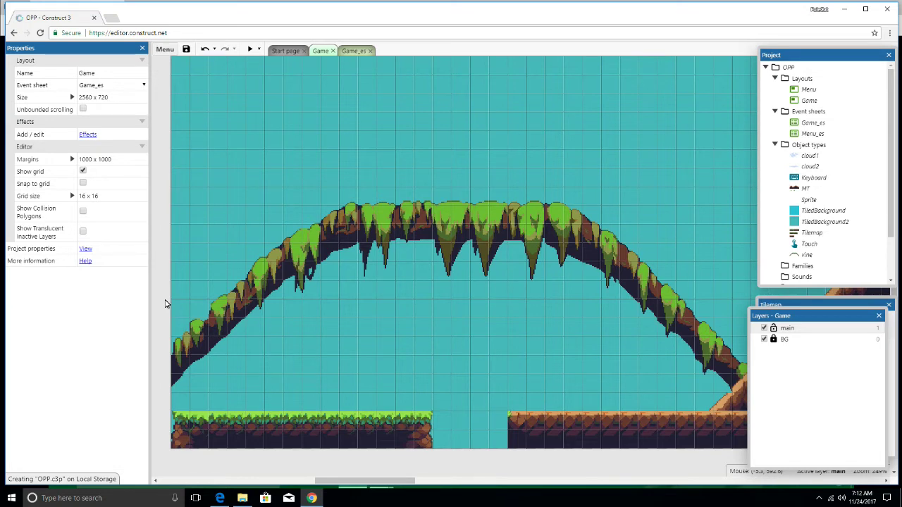
Step: Insert a new Sprite object named john into the Game layout, inside the vine arch
{"action": "double_click", "coordinate": [165, 303]}
{"action": "scroll", "coordinate": [501, 225], "scroll_direction": "down", "scroll_amount": 1}
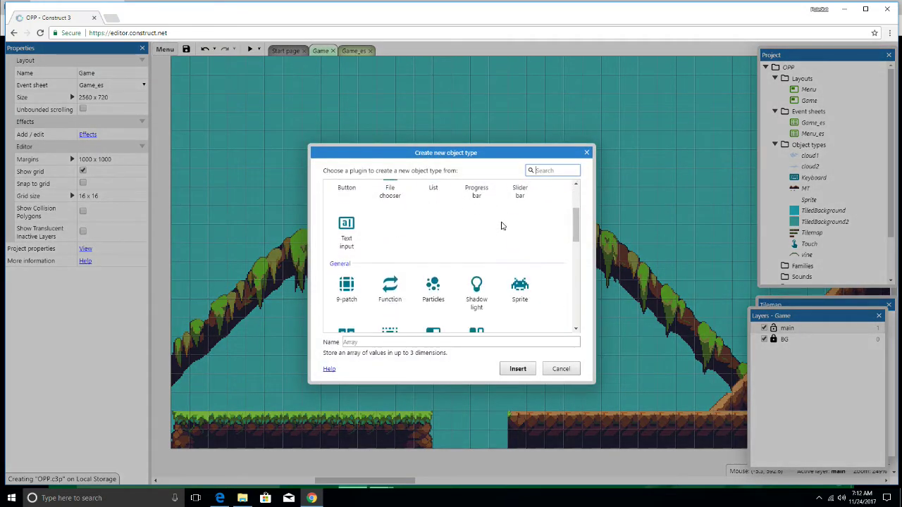
{"action": "left_click", "coordinate": [525, 284]}
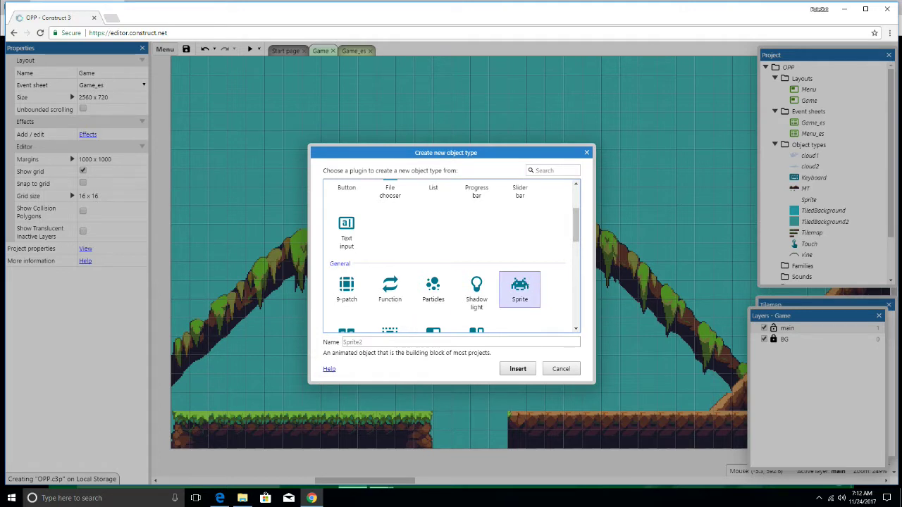
{"action": "left_click", "coordinate": [343, 341]}
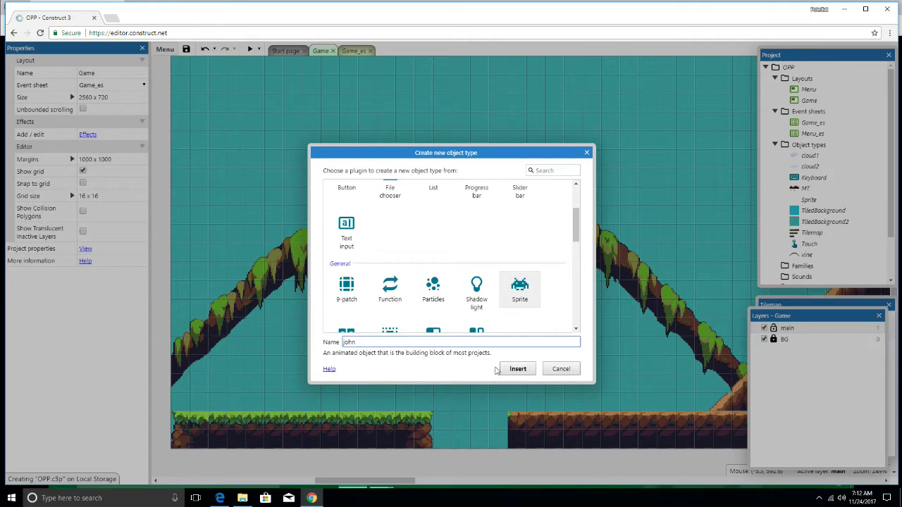
{"action": "left_click", "coordinate": [517, 369]}
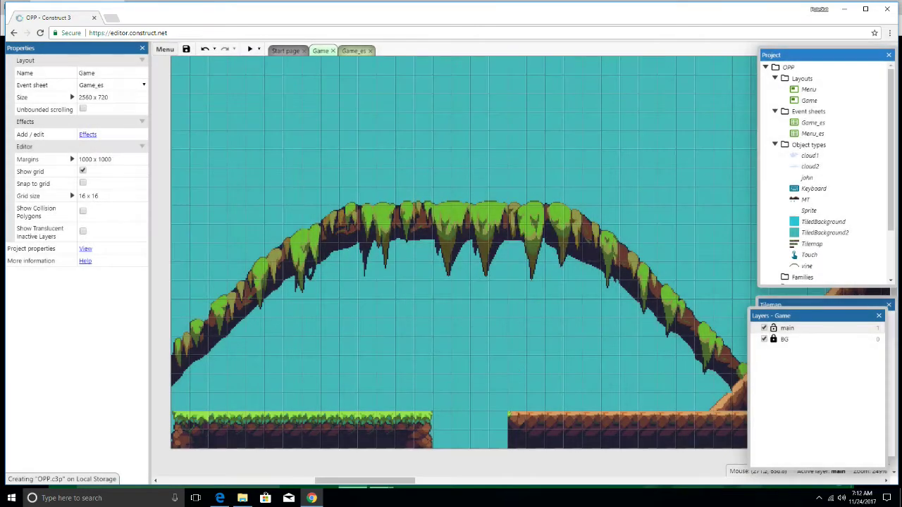
{"action": "left_click", "coordinate": [332, 282]}
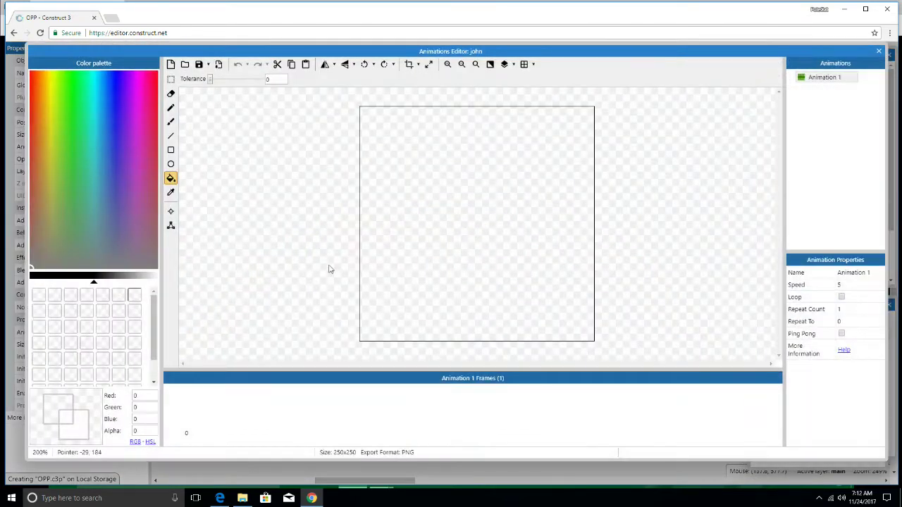
Step: Load spr_m_traveler_idle_anim from the opp-assets sprites/humans/traveler folder as the first frame of Animation 1
{"action": "left_click", "coordinate": [184, 64]}
{"action": "left_click", "coordinate": [161, 32]}
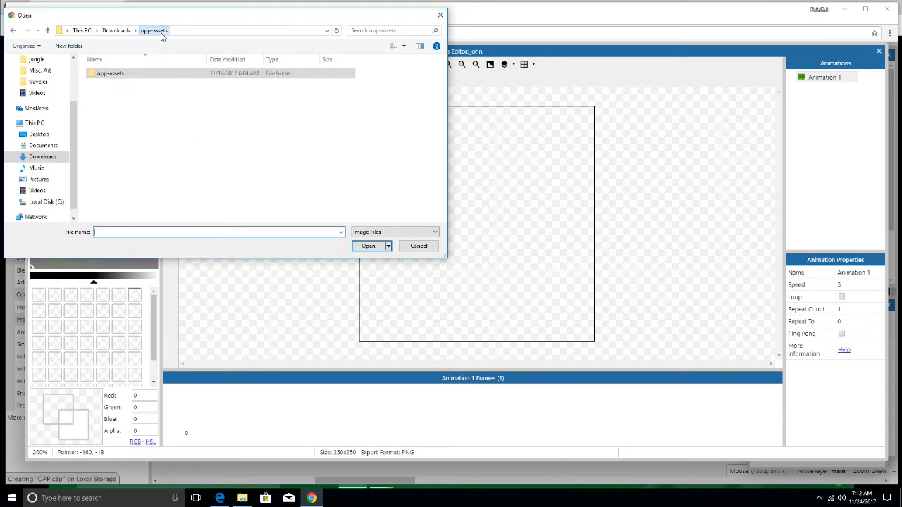
{"action": "double_click", "coordinate": [157, 73]}
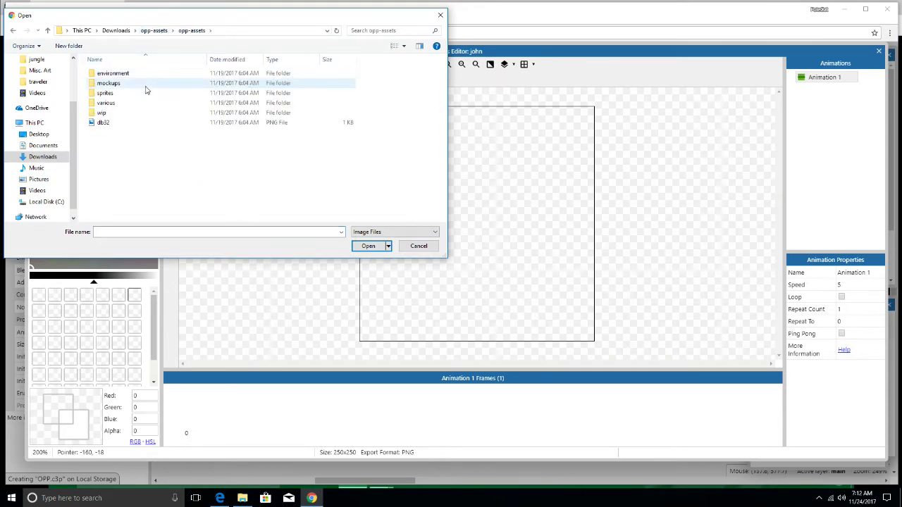
{"action": "double_click", "coordinate": [135, 92]}
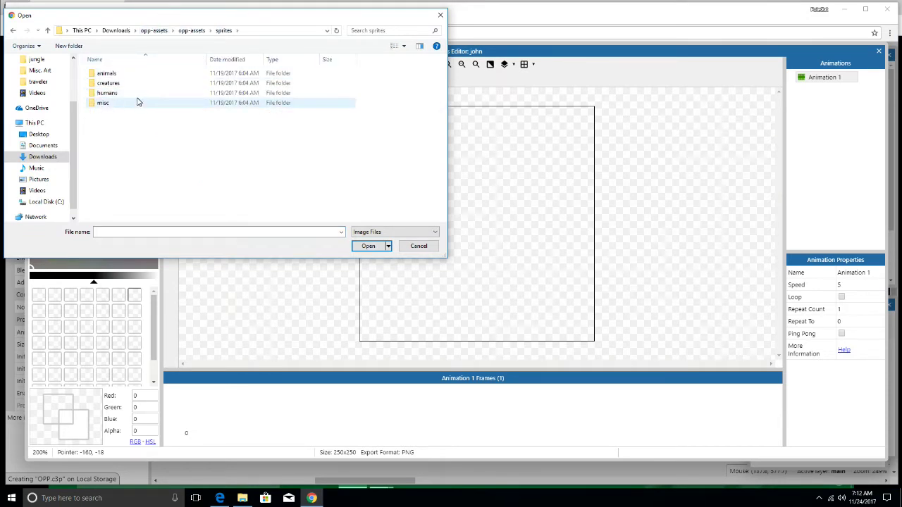
{"action": "double_click", "coordinate": [137, 95]}
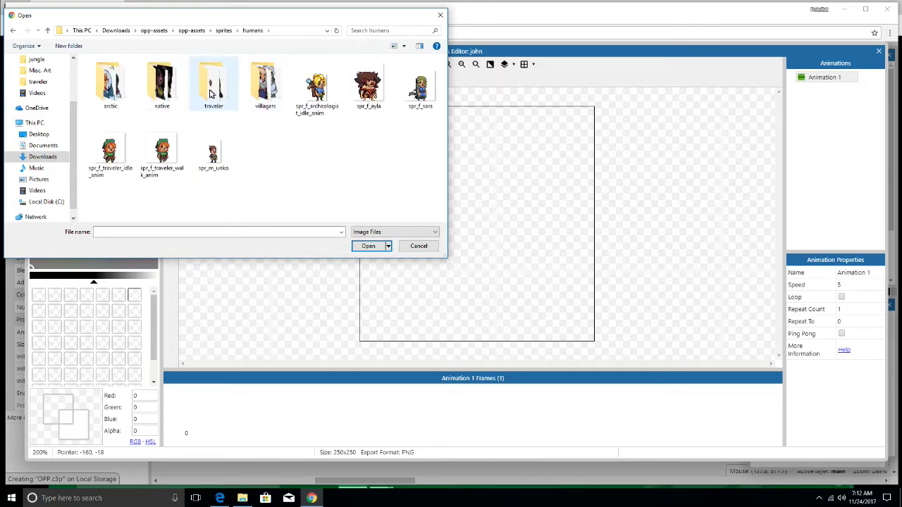
{"action": "double_click", "coordinate": [214, 85]}
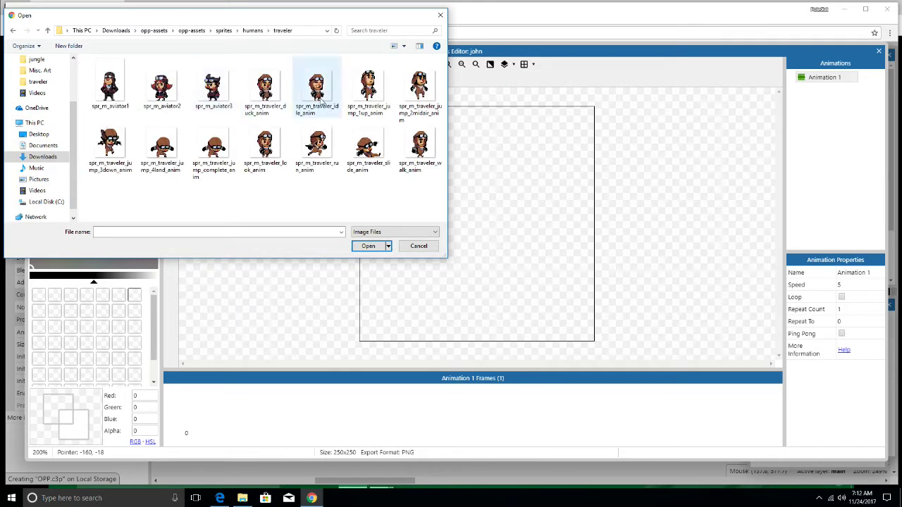
{"action": "double_click", "coordinate": [319, 95]}
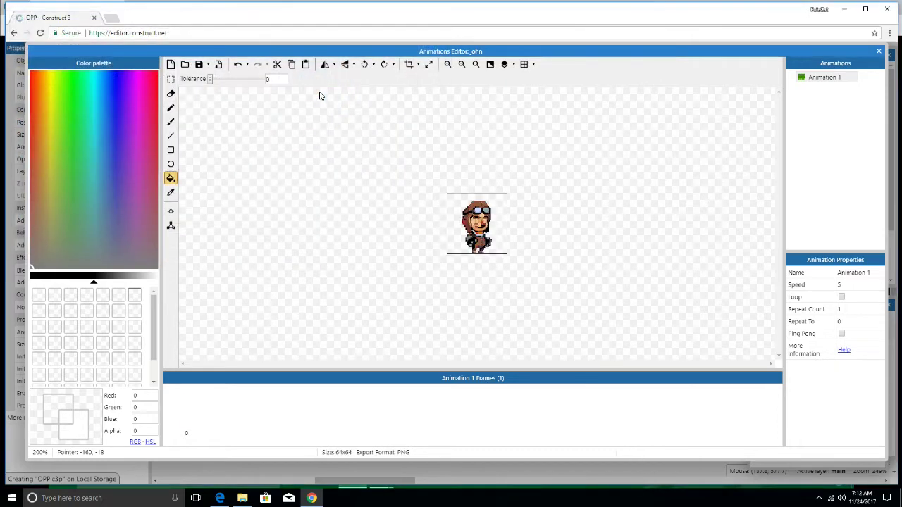
Step: Rename Animation 1 of the sprite as idle
{"action": "right_click", "coordinate": [827, 78]}
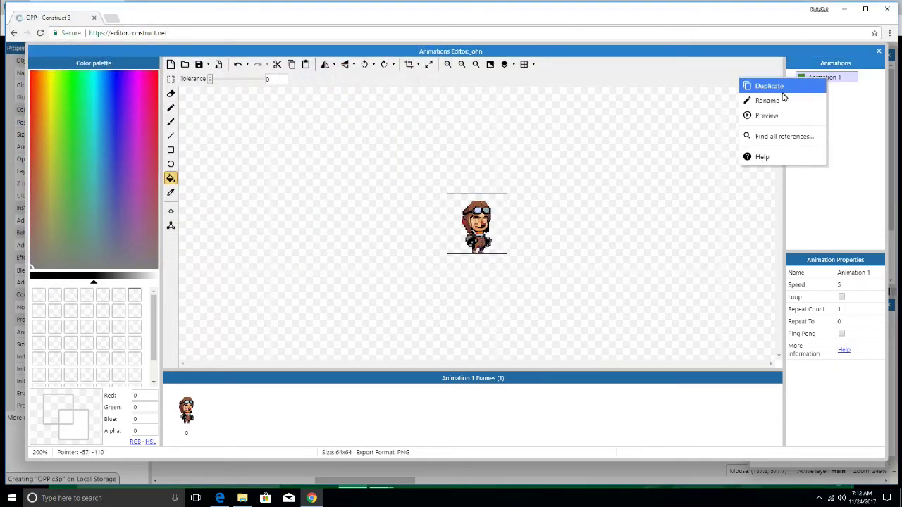
{"action": "left_click", "coordinate": [782, 99]}
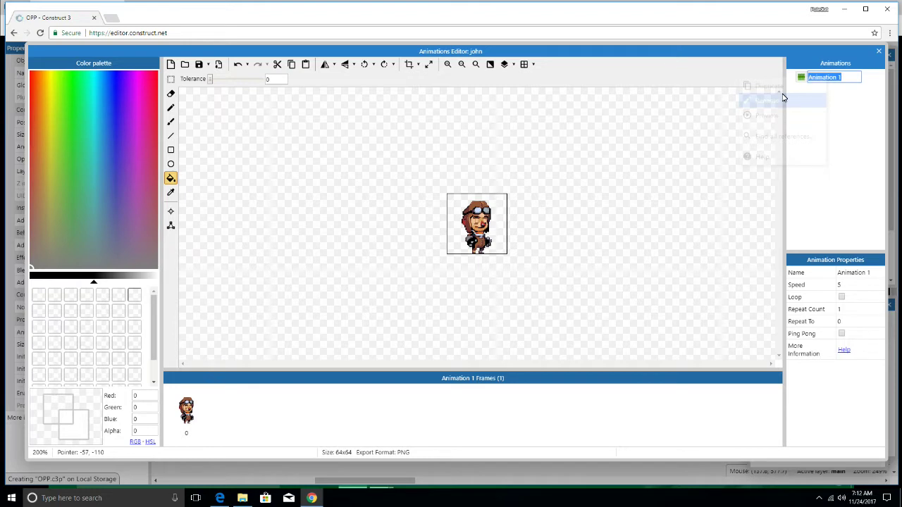
{"action": "key", "text": "BackSpace"}
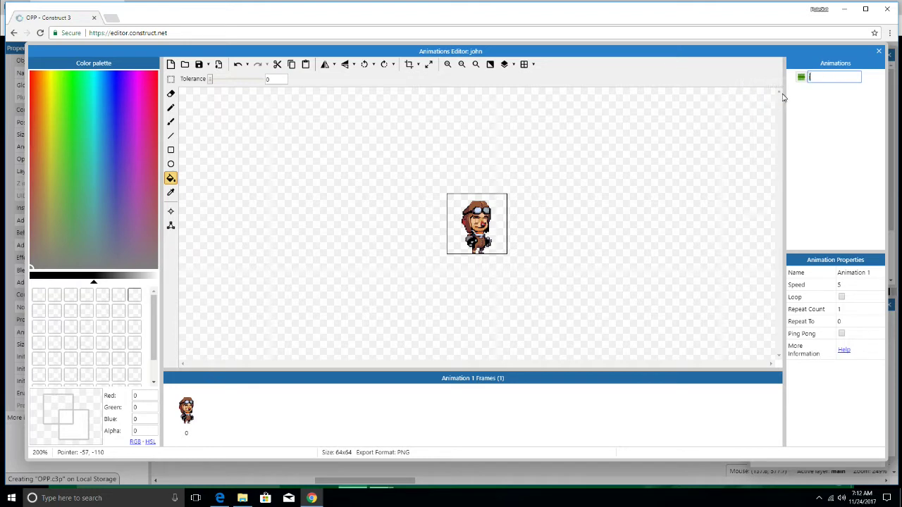
{"action": "type", "text": "idle"}
{"action": "key", "text": "Return"}
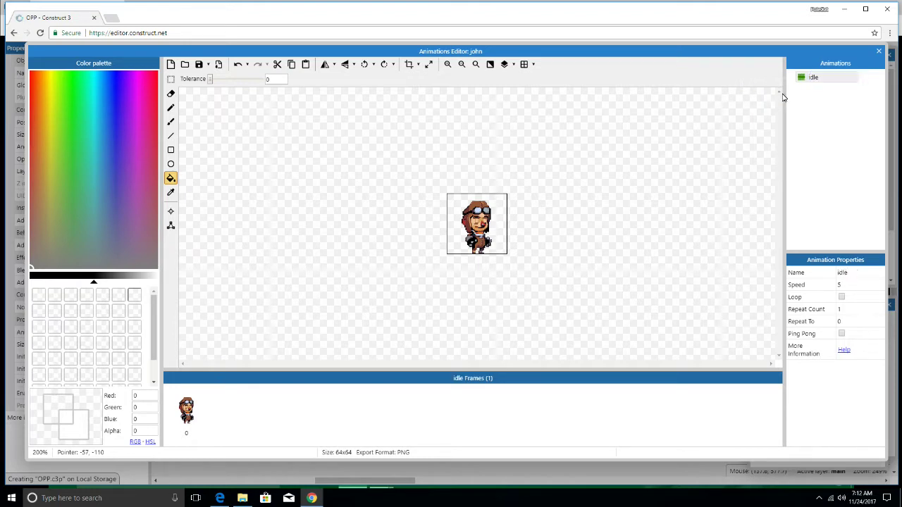
{"action": "left_click", "coordinate": [815, 97]}
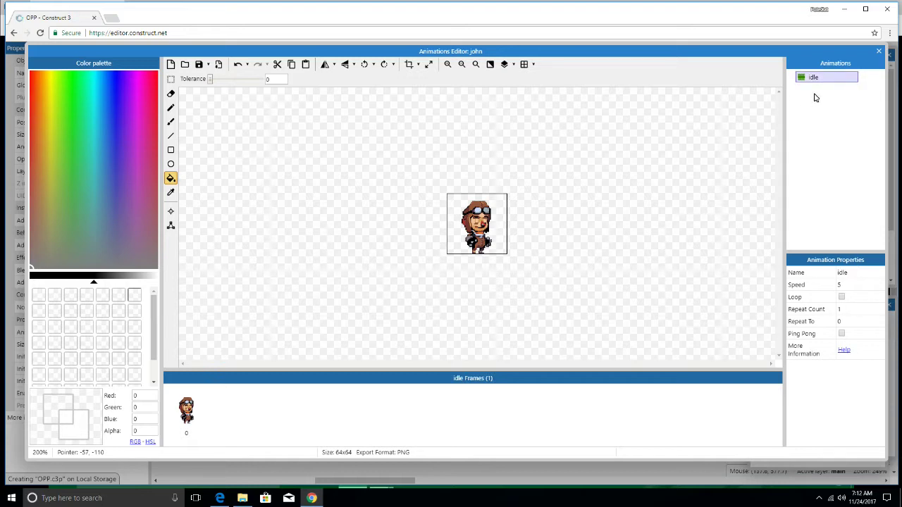
Step: Add a second animation to the sprite and name it walk
{"action": "right_click", "coordinate": [809, 100]}
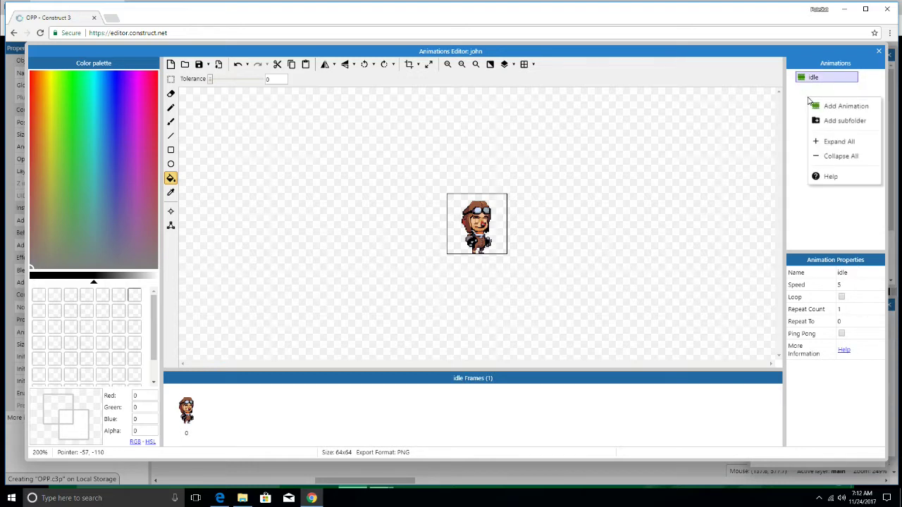
{"action": "left_click", "coordinate": [844, 106]}
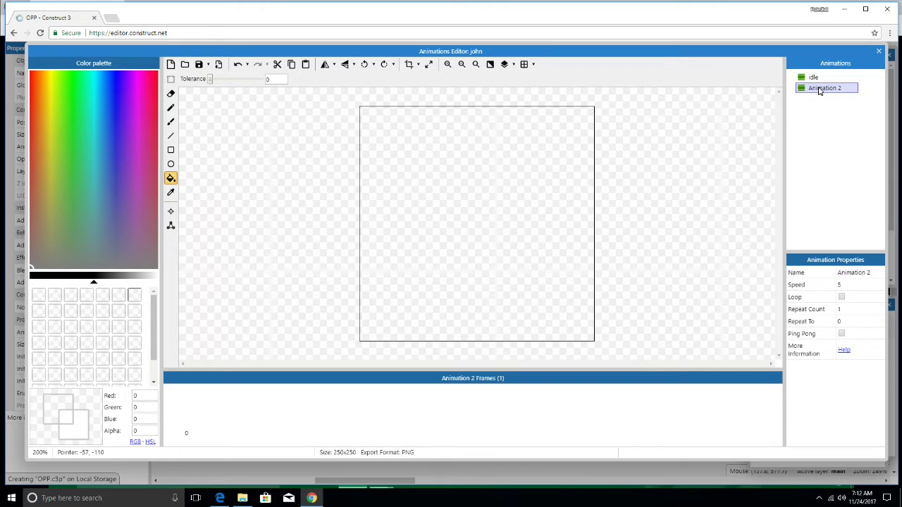
{"action": "right_click", "coordinate": [819, 90]}
{"action": "left_click", "coordinate": [787, 110]}
{"action": "type", "text": "walk"}
{"action": "key", "text": "Return"}
Step: Add a third animation to the sprite and name it jump
{"action": "right_click", "coordinate": [817, 110]}
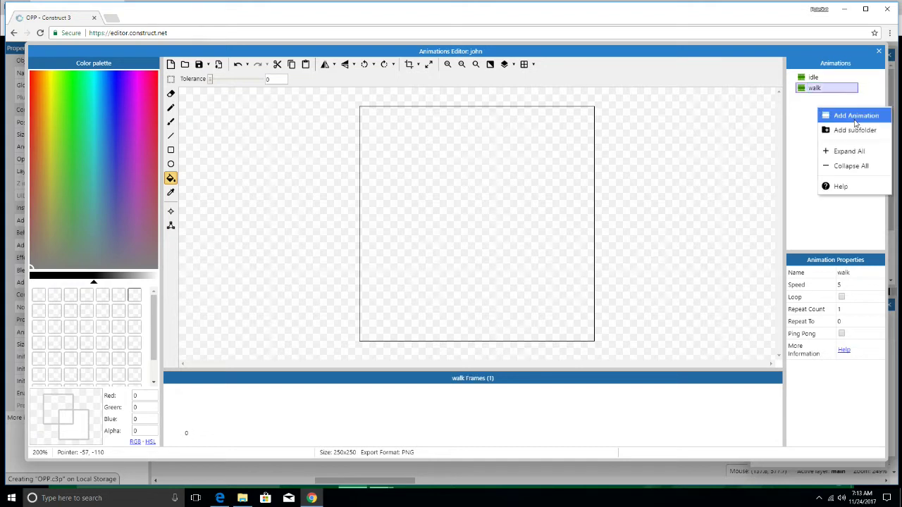
{"action": "left_click", "coordinate": [856, 116]}
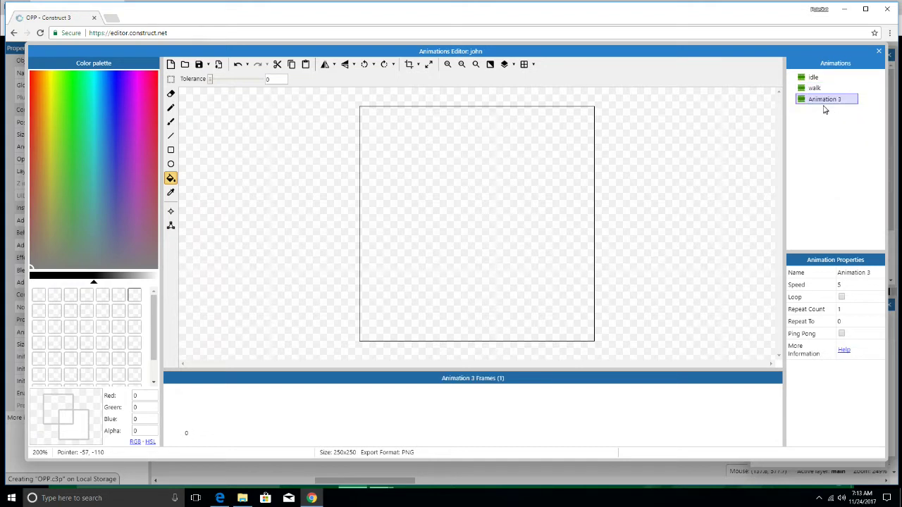
{"action": "right_click", "coordinate": [824, 103]}
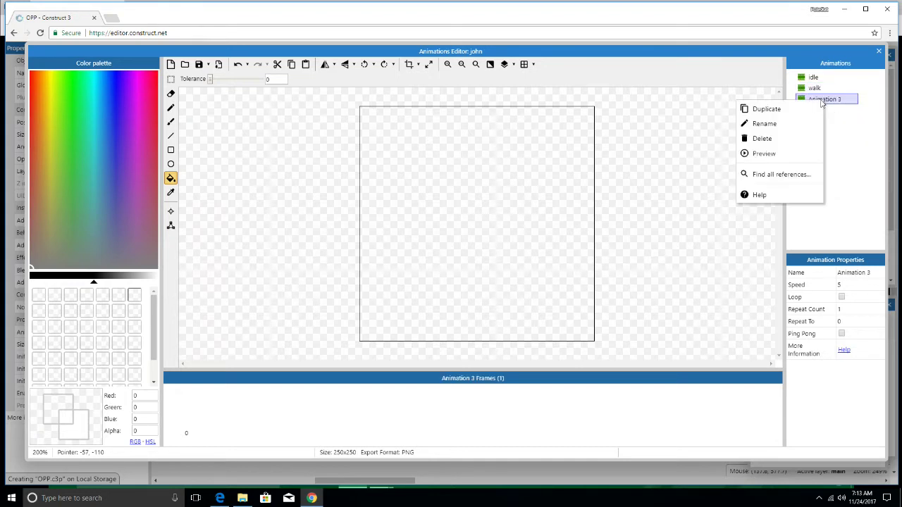
{"action": "left_click", "coordinate": [784, 121]}
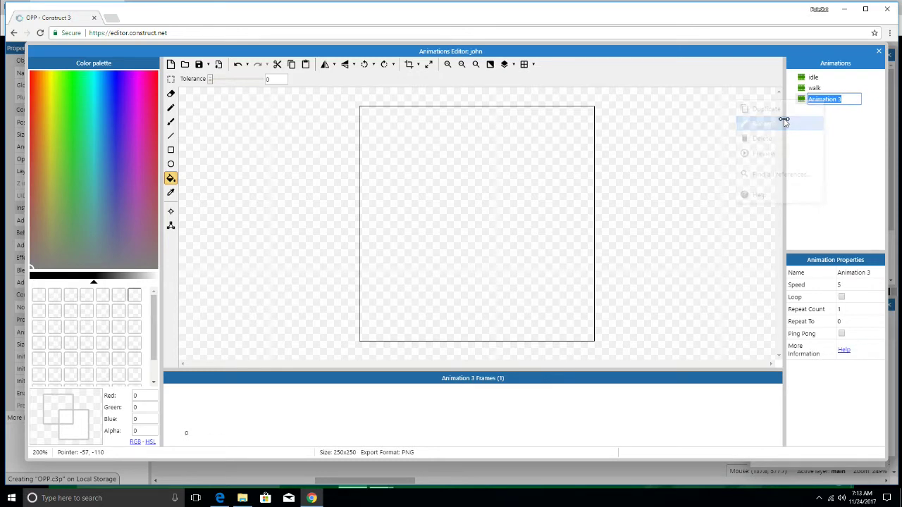
{"action": "type", "text": "jum"}
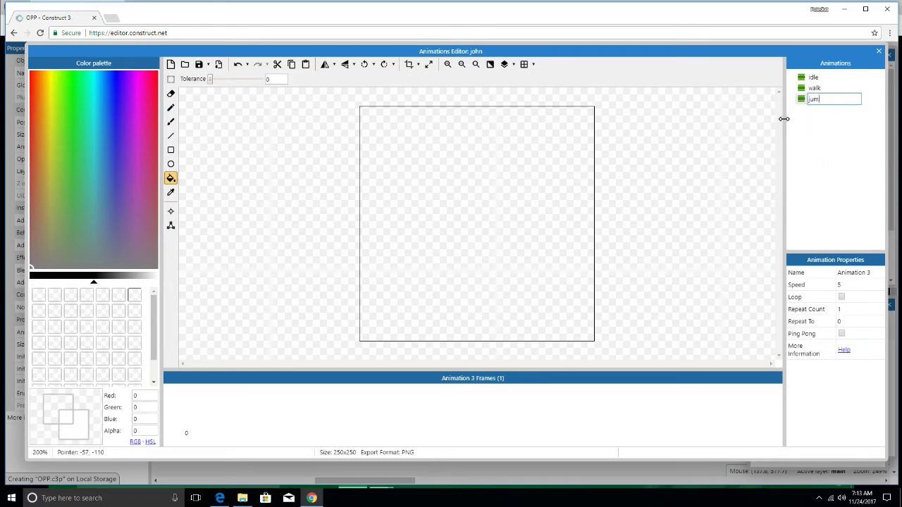
{"action": "type", "text": "p"}
{"action": "key", "text": "Return"}
Step: Load the Animation 2_7 strip image from the Downloads folder into the walk animation's first frame
{"action": "left_click", "coordinate": [817, 88]}
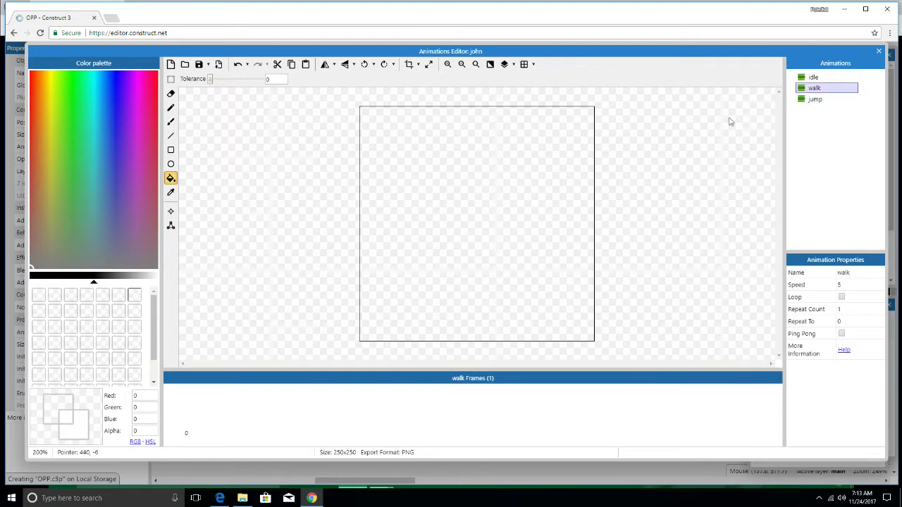
{"action": "right_click", "coordinate": [217, 411]}
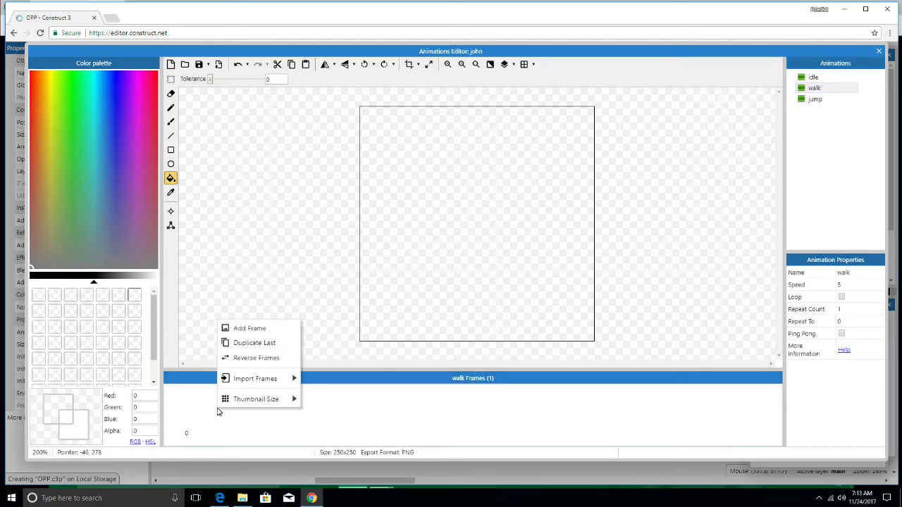
{"action": "left_click", "coordinate": [326, 307]}
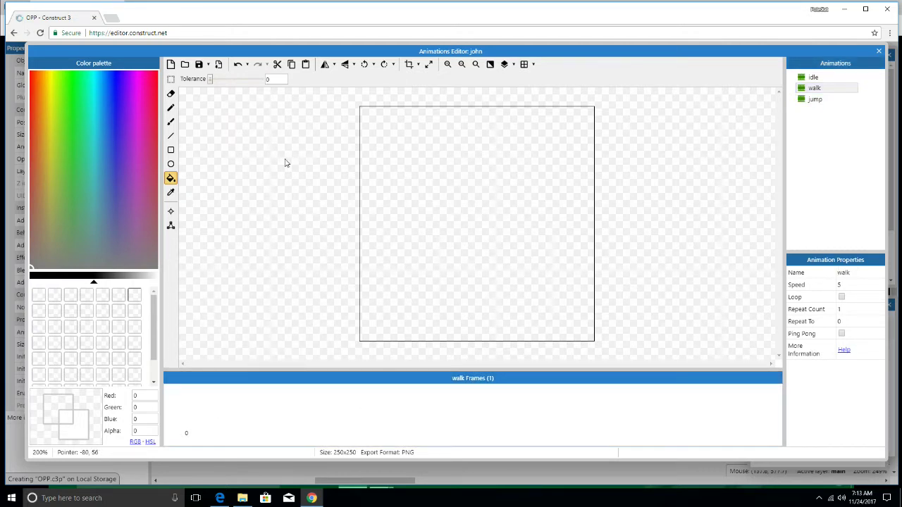
{"action": "left_click", "coordinate": [184, 64]}
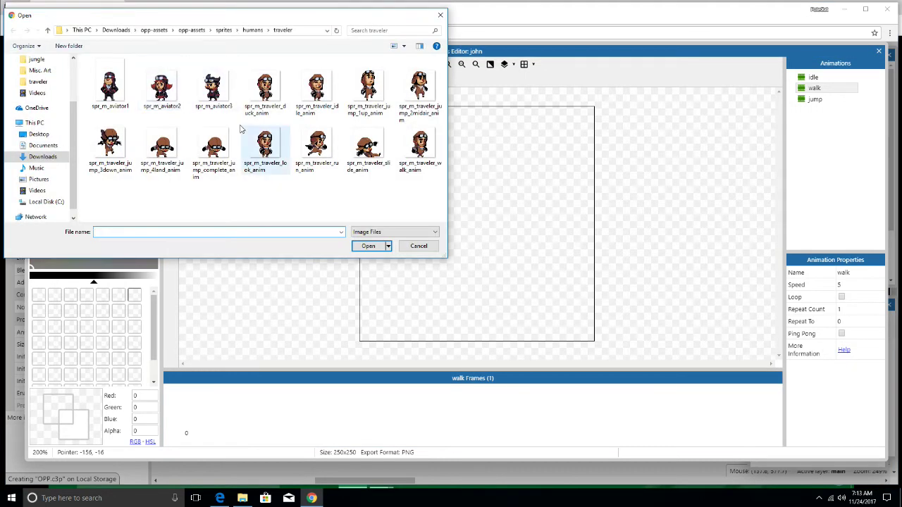
{"action": "left_click", "coordinate": [115, 30]}
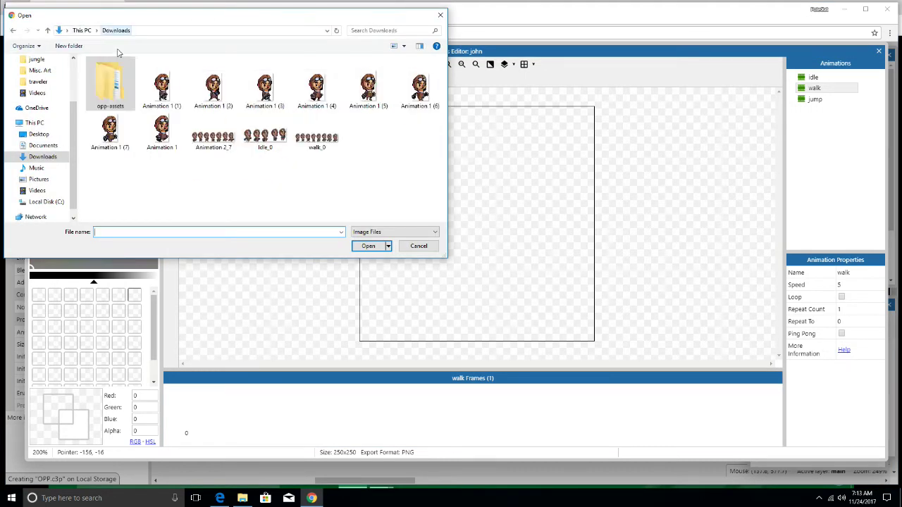
{"action": "left_click", "coordinate": [212, 137]}
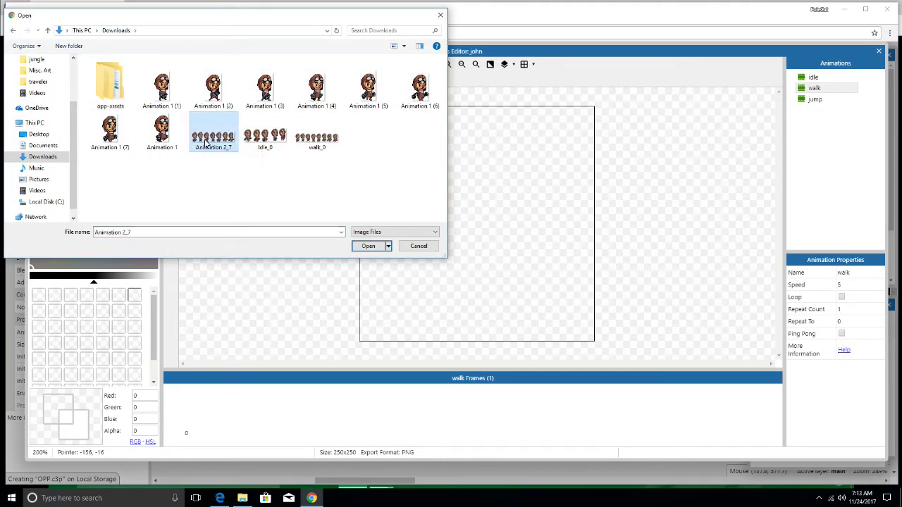
{"action": "double_click", "coordinate": [207, 143]}
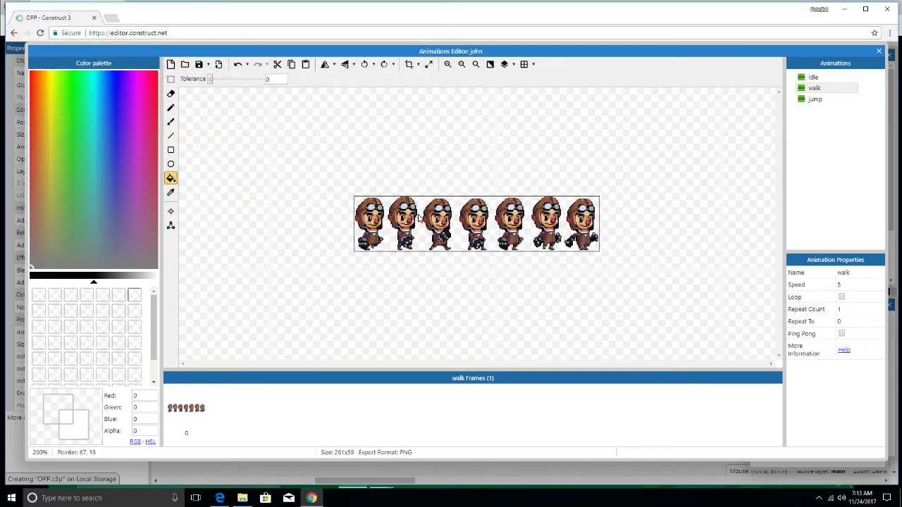
Step: Fill the transparent background of the walk strip with purple (red 94, green 64, blue 190)
{"action": "left_click", "coordinate": [120, 170]}
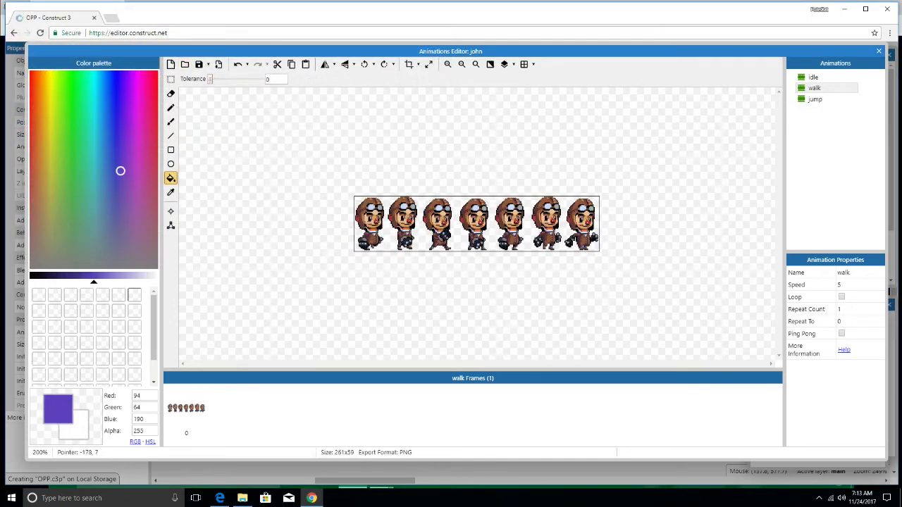
{"action": "left_click", "coordinate": [393, 240]}
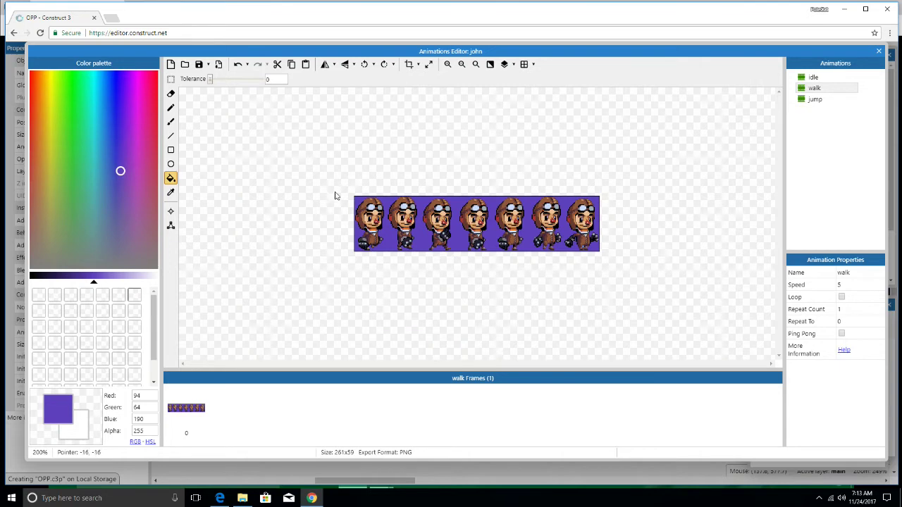
Step: Try to crop the walk image to a rectangular selection around the whole strip, and return to the Fill tool
{"action": "left_click", "coordinate": [171, 79]}
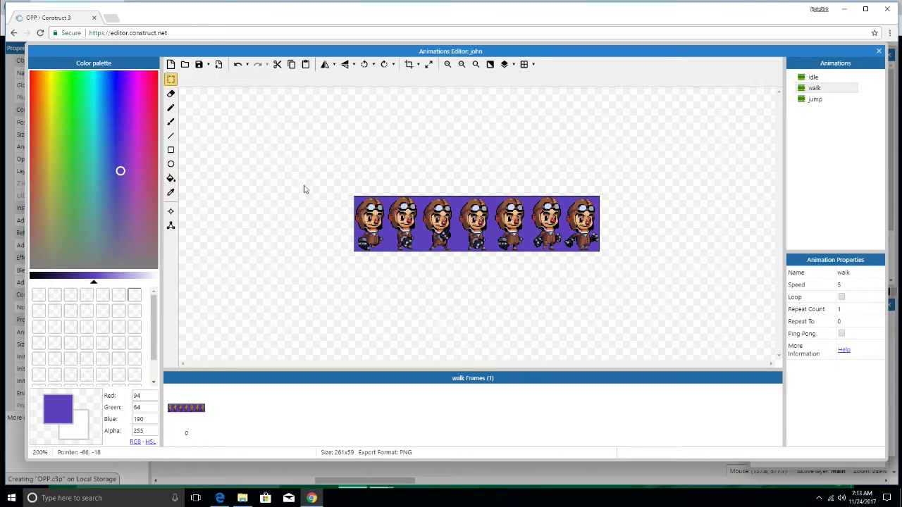
{"action": "left_click_drag", "start_coordinate": [352, 186], "coordinate": [634, 267]}
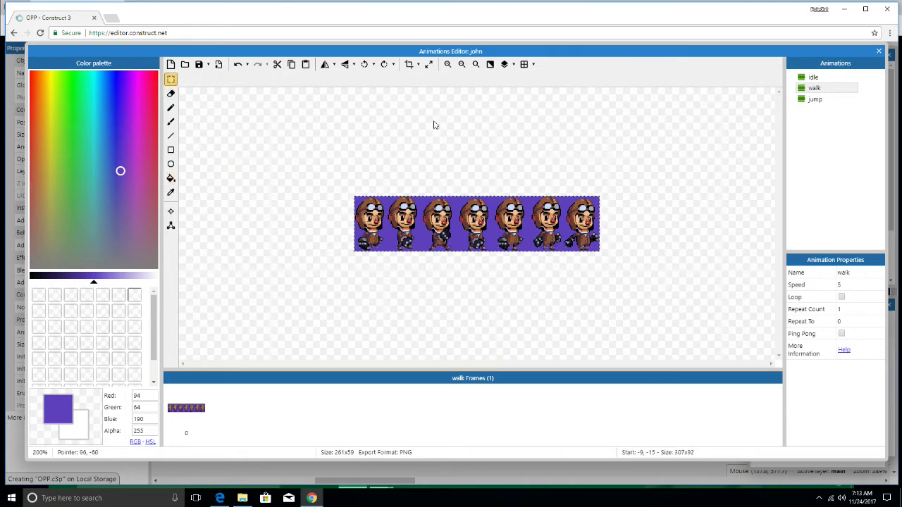
{"action": "left_click", "coordinate": [414, 67]}
{"action": "left_click", "coordinate": [170, 177]}
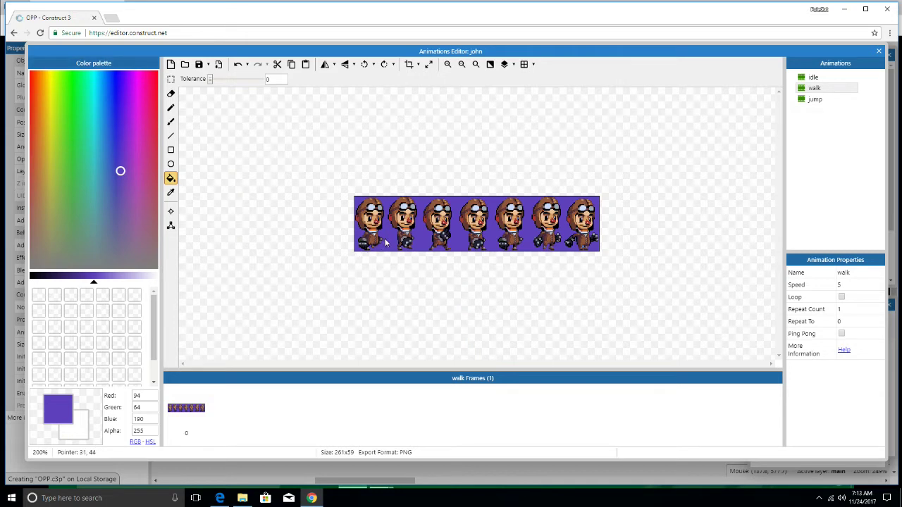
Step: Fill the walk strip's purple background with the fully transparent color
{"action": "left_click", "coordinate": [134, 294]}
{"action": "left_click", "coordinate": [387, 240]}
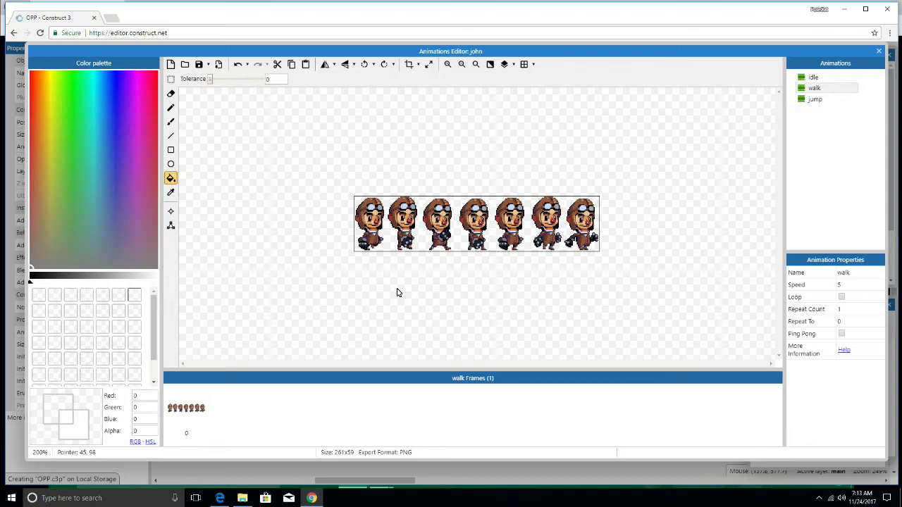
Step: Import the Animation 2_7 strip into the walk animation with 7 horizontal cells and 1 vertical cell, replacing the entire animation
{"action": "right_click", "coordinate": [239, 403]}
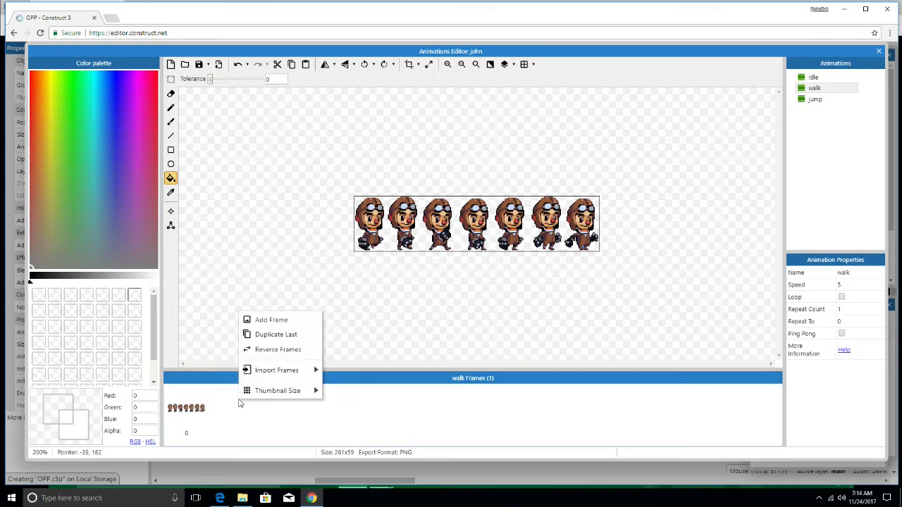
{"action": "mouse_move", "coordinate": [310, 370]}
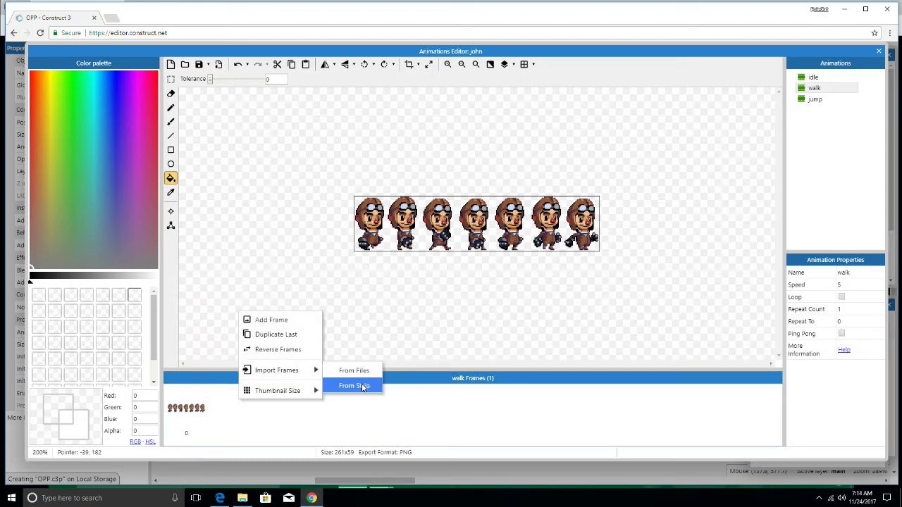
{"action": "left_click", "coordinate": [358, 387]}
{"action": "double_click", "coordinate": [213, 137]}
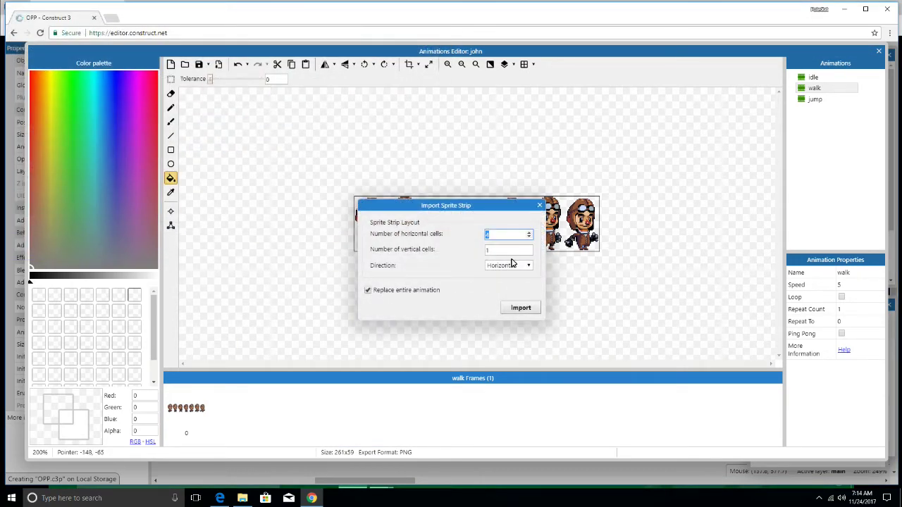
{"action": "type", "text": "7"}
{"action": "key", "text": "Return"}
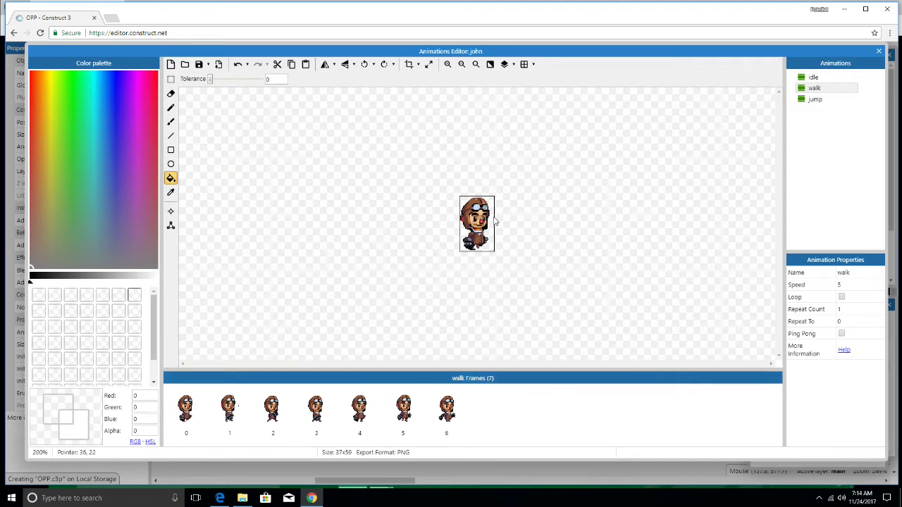
Step: Clear the stray pixels at the side edge of walk frame 1 with a transparent fill
{"action": "left_click", "coordinate": [229, 409]}
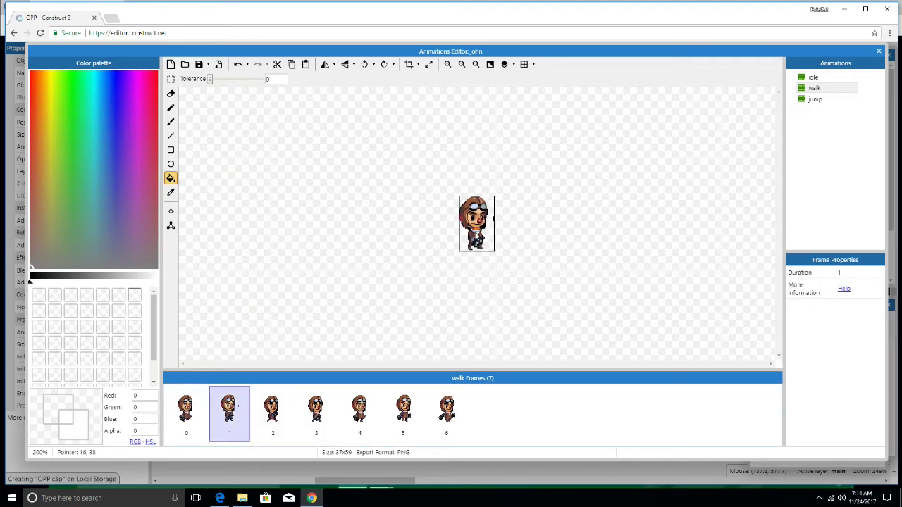
{"action": "left_click", "coordinate": [494, 222]}
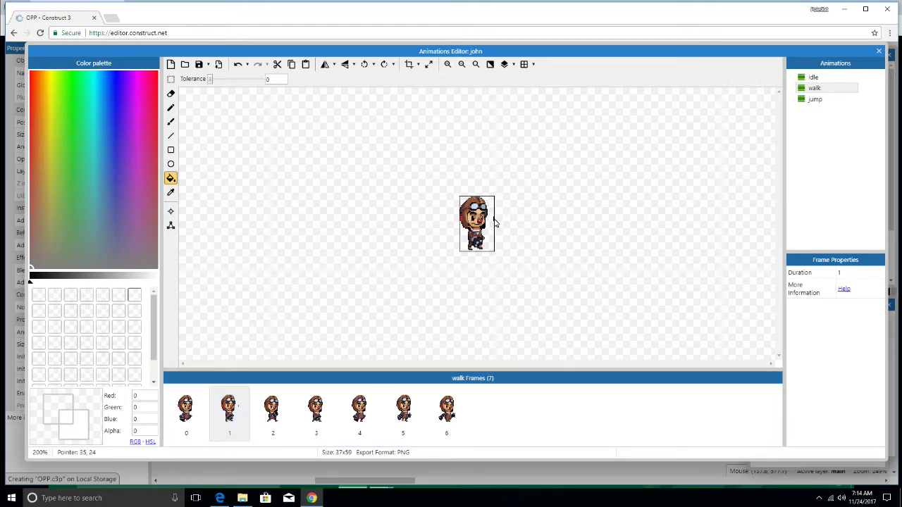
Step: Examine walk frames 0 to 6 one after another for leftover pixels and correct poses
{"action": "left_click", "coordinate": [179, 412]}
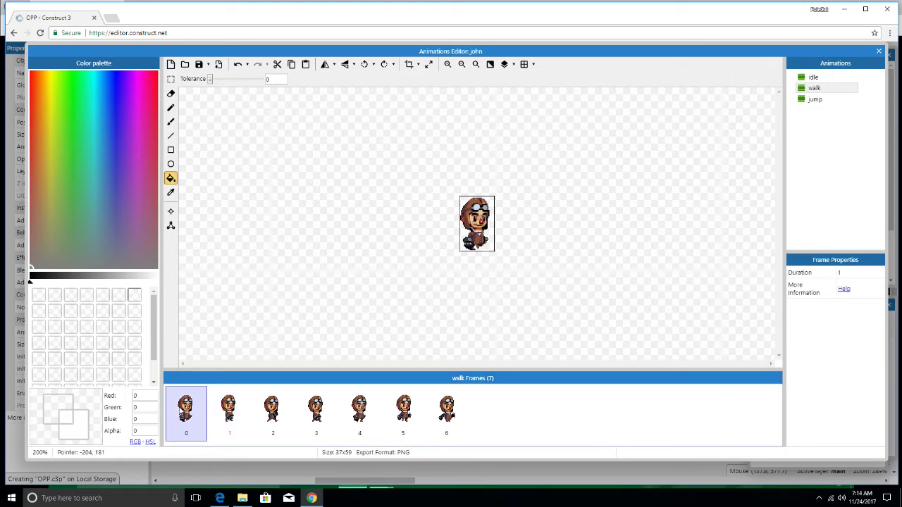
{"action": "left_click", "coordinate": [228, 421]}
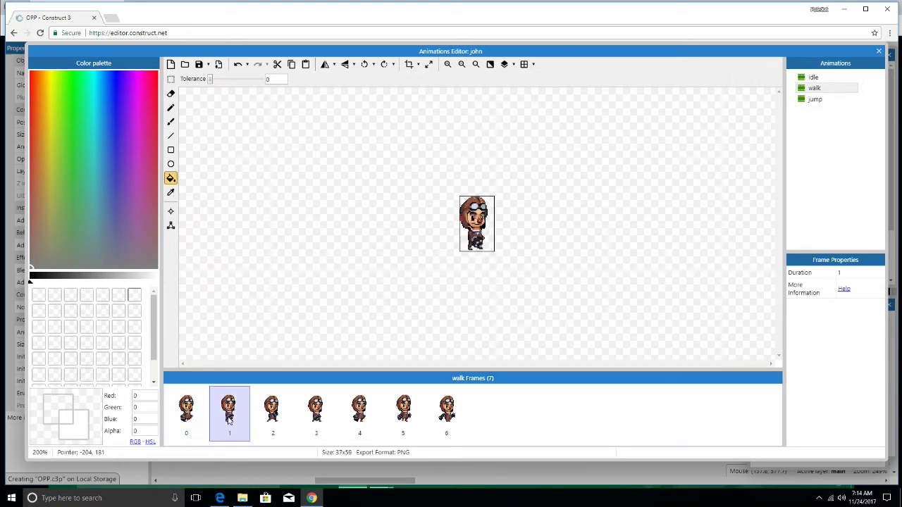
{"action": "left_click", "coordinate": [274, 412]}
{"action": "left_click", "coordinate": [317, 416]}
{"action": "left_click", "coordinate": [360, 414]}
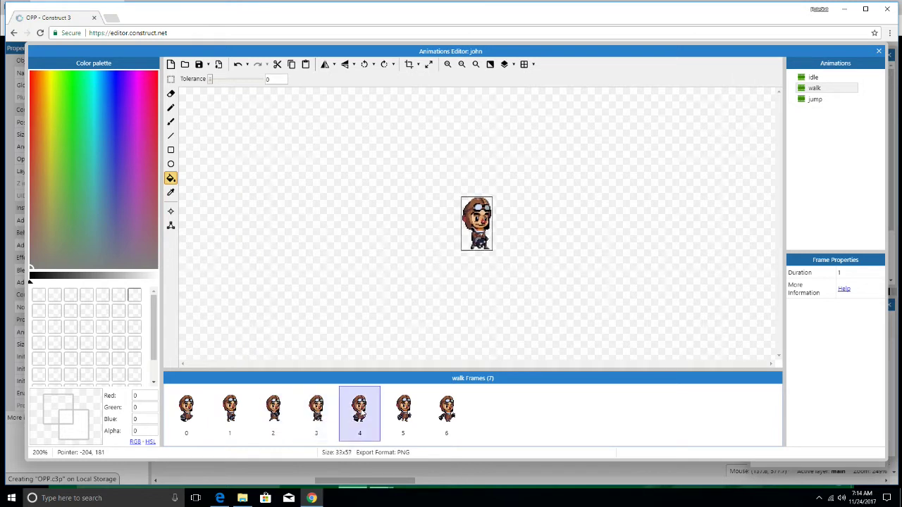
{"action": "left_click", "coordinate": [416, 415]}
{"action": "left_click", "coordinate": [448, 416]}
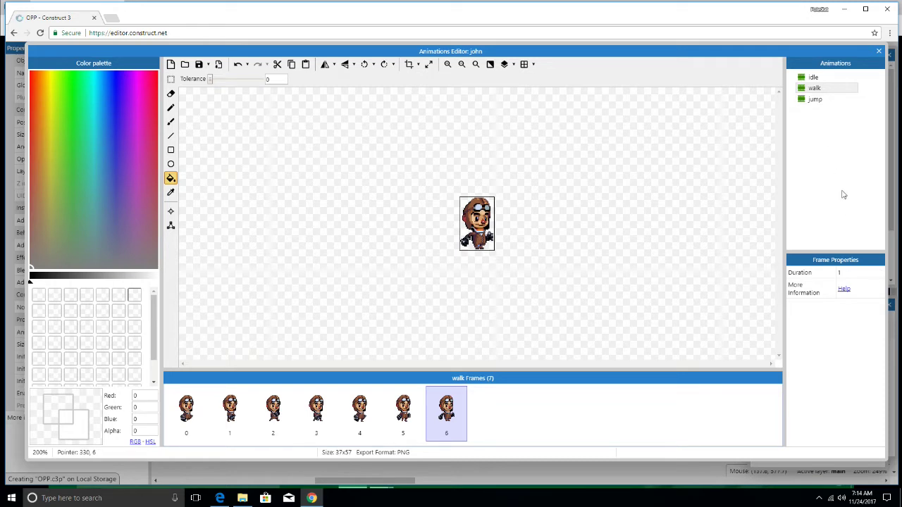
Step: Set the walk animation's speed to 8
{"action": "left_click", "coordinate": [837, 88]}
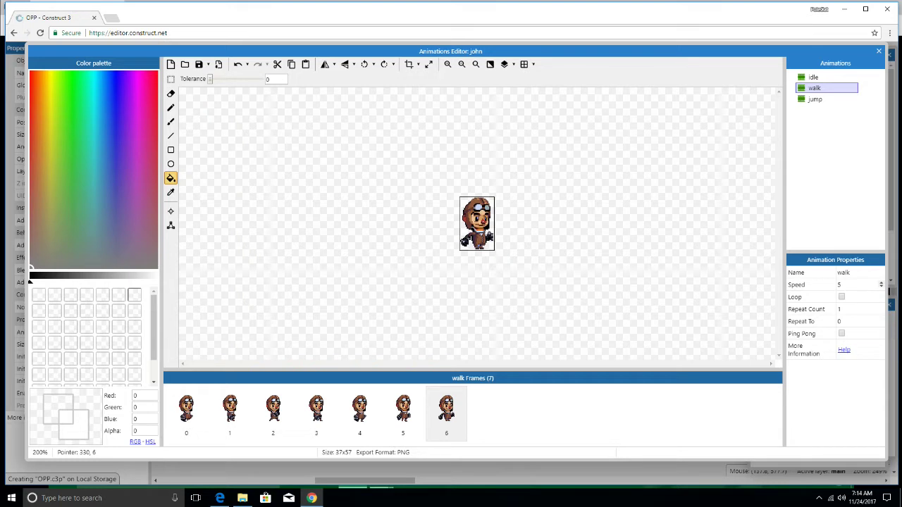
{"action": "left_click", "coordinate": [856, 285]}
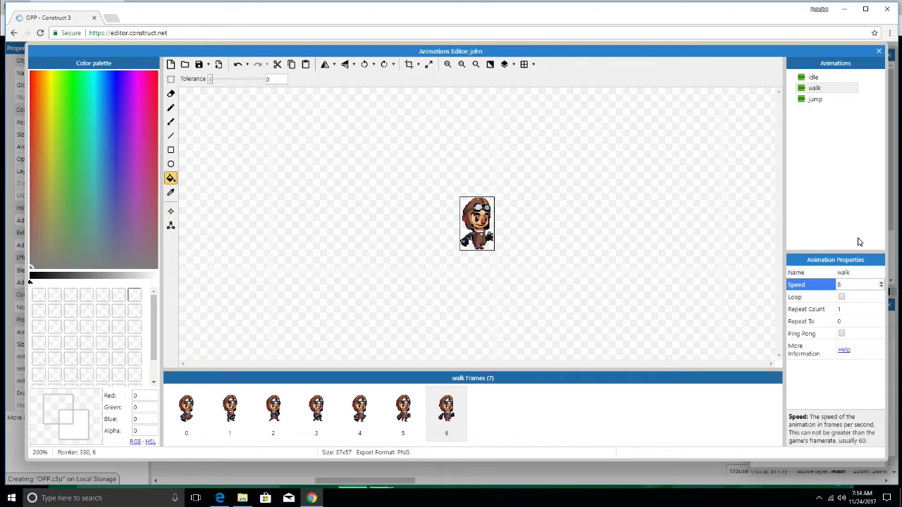
Step: Start importing frames from files into the jump animation and open the opp-assets/opp-assets/sprites/humans/traveler folder in Downloads
{"action": "left_click", "coordinate": [838, 99]}
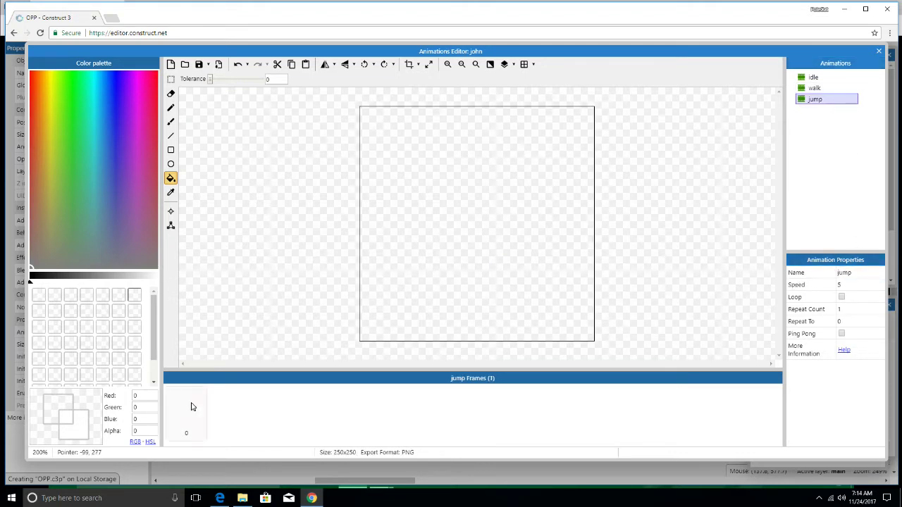
{"action": "right_click", "coordinate": [226, 411]}
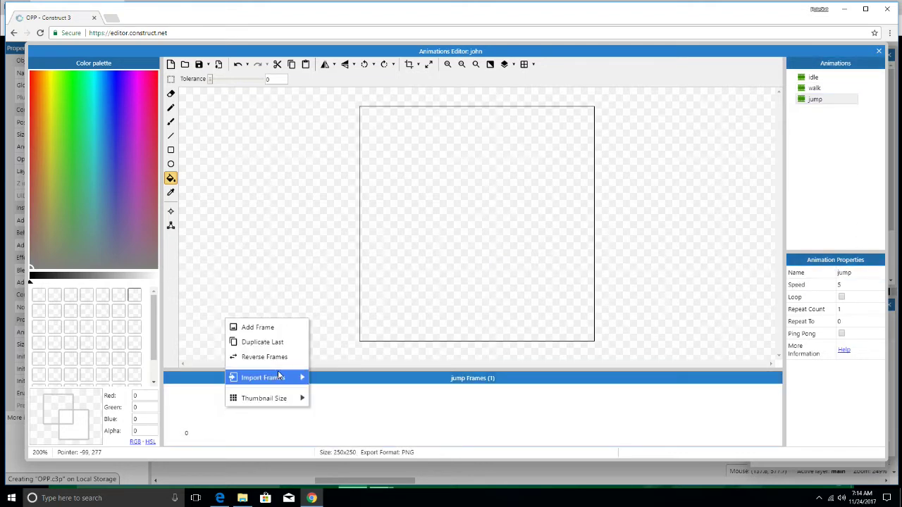
{"action": "mouse_move", "coordinate": [277, 374]}
{"action": "left_click", "coordinate": [338, 381]}
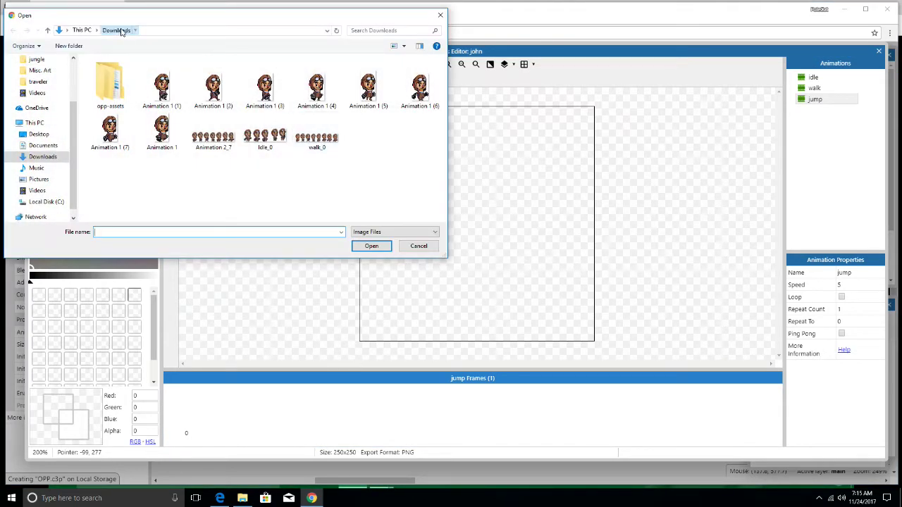
{"action": "double_click", "coordinate": [113, 79]}
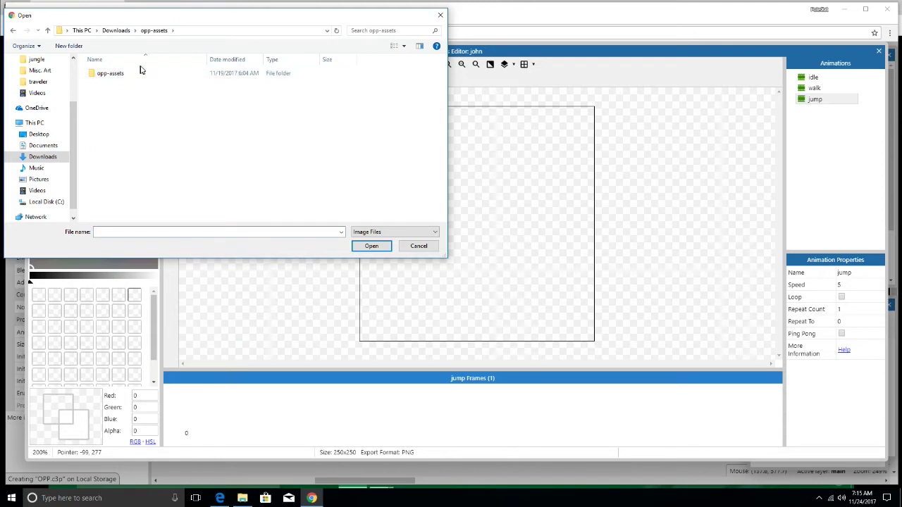
{"action": "double_click", "coordinate": [141, 74]}
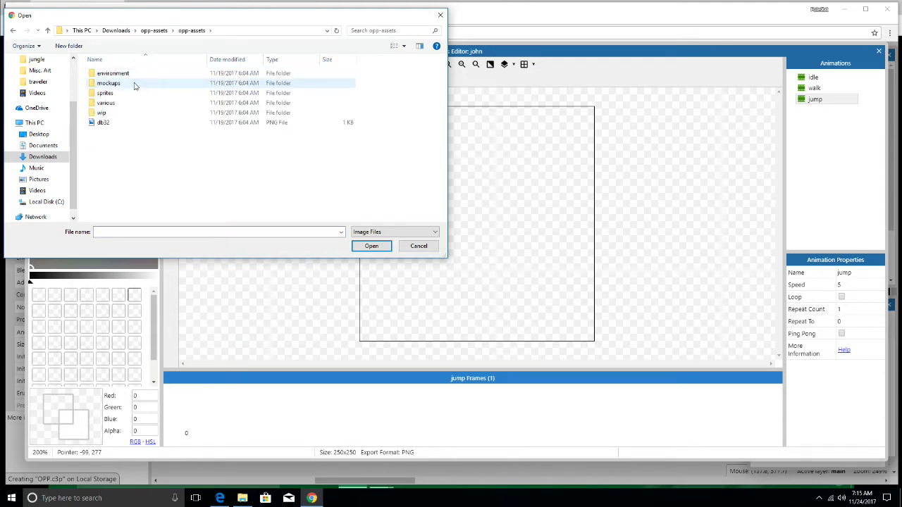
{"action": "double_click", "coordinate": [121, 94]}
{"action": "double_click", "coordinate": [141, 93]}
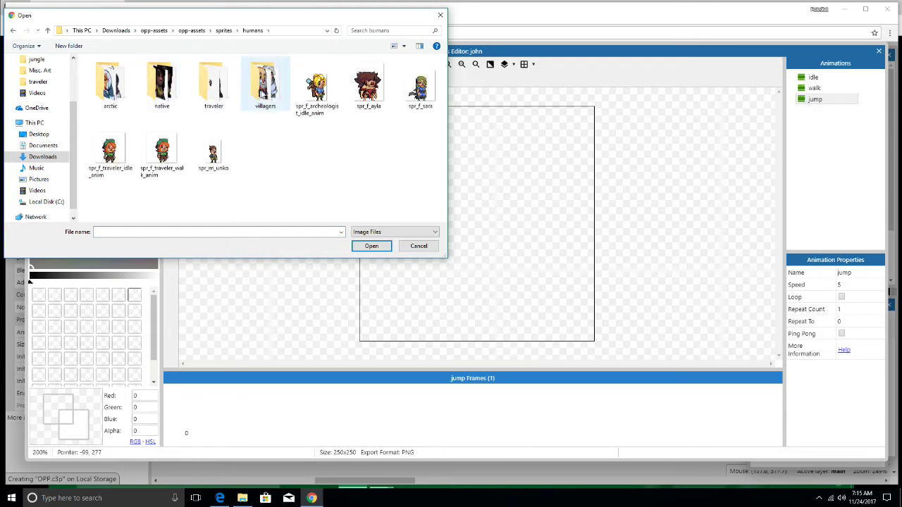
{"action": "double_click", "coordinate": [213, 84]}
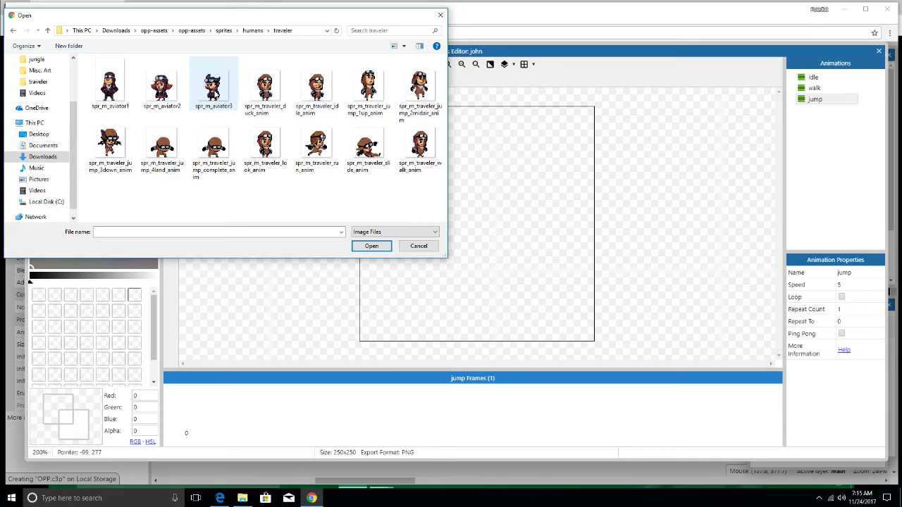
Step: Import the three consecutive traveler images from spr_m_traveler_jump_1up_anim through spr_m_traveler_jump_3down_anim as jump frames
{"action": "left_click", "coordinate": [358, 91], "text": "shift"}
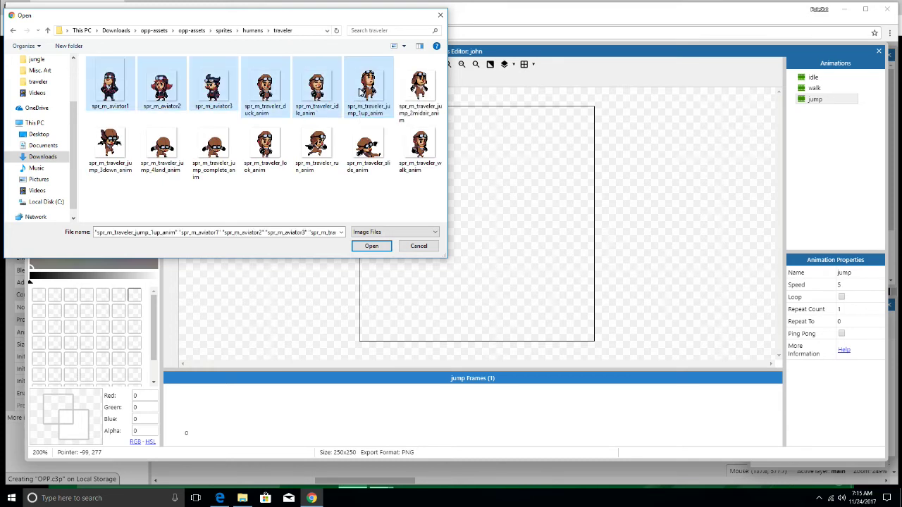
{"action": "left_click", "coordinate": [363, 91]}
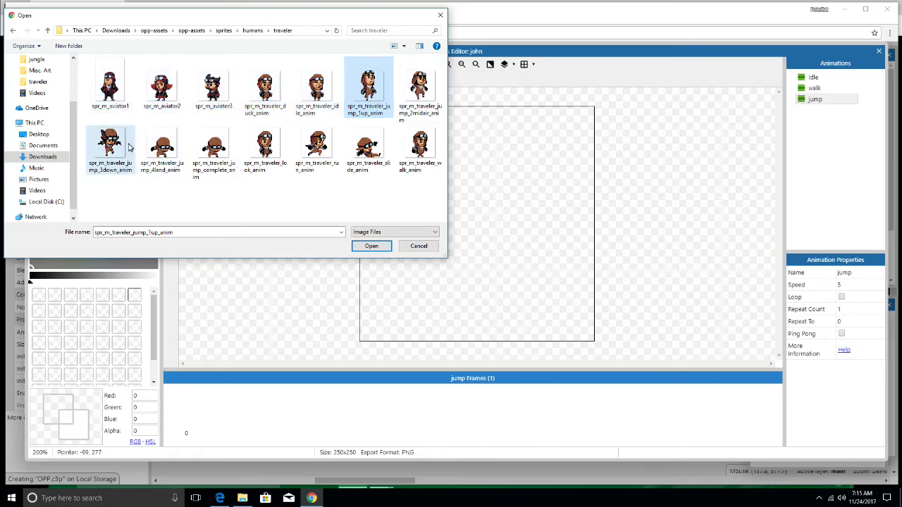
{"action": "left_click", "coordinate": [129, 146], "text": "shift"}
{"action": "left_click", "coordinate": [371, 245]}
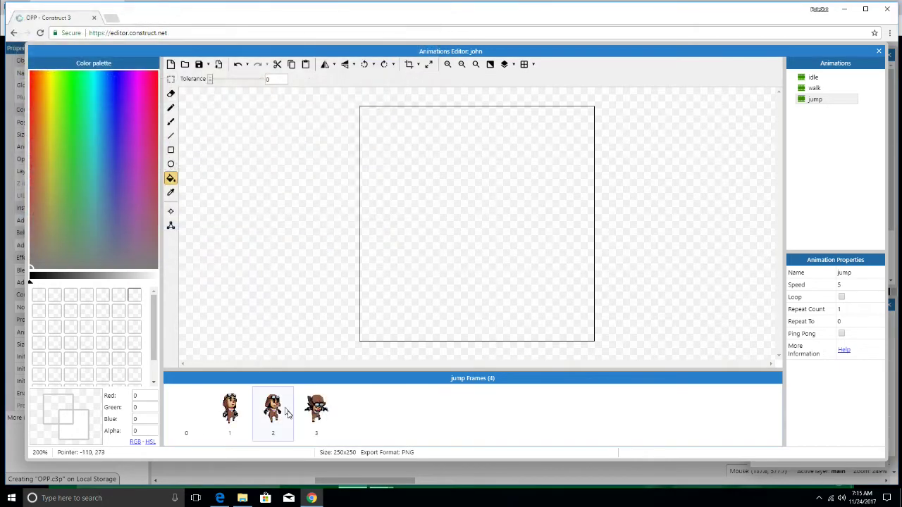
Step: Duplicate the midair frame and the falling frame in the jump animation
{"action": "right_click", "coordinate": [274, 412]}
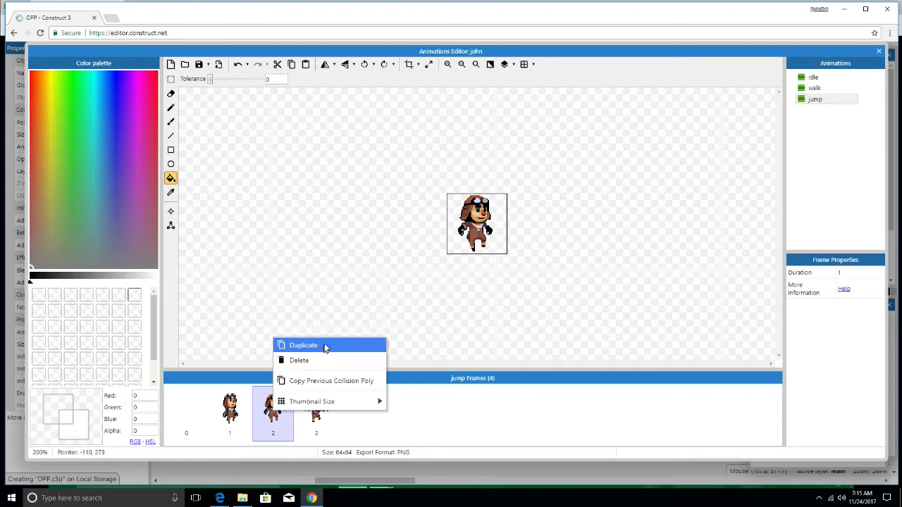
{"action": "left_click", "coordinate": [326, 346]}
{"action": "right_click", "coordinate": [358, 412]}
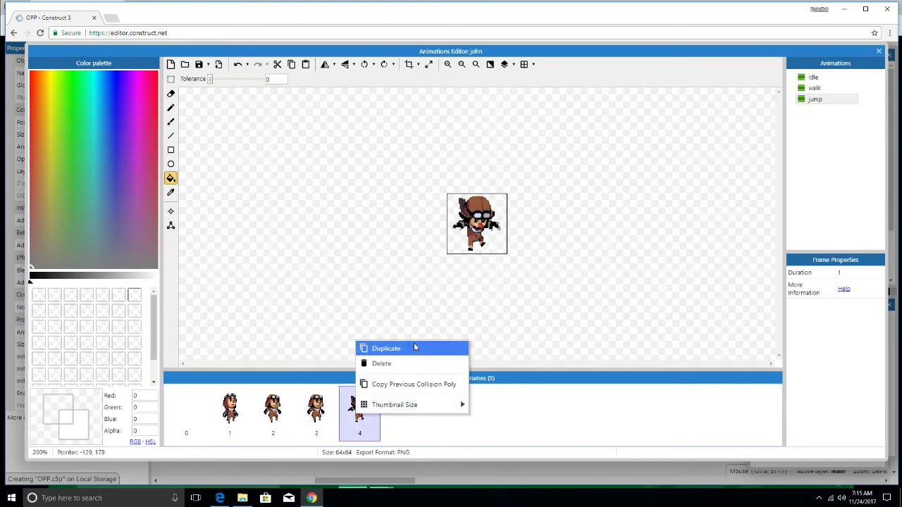
{"action": "left_click", "coordinate": [414, 346]}
Step: Delete the blank frame 0 from the jump animation and close the Animations Editor
{"action": "right_click", "coordinate": [179, 417]}
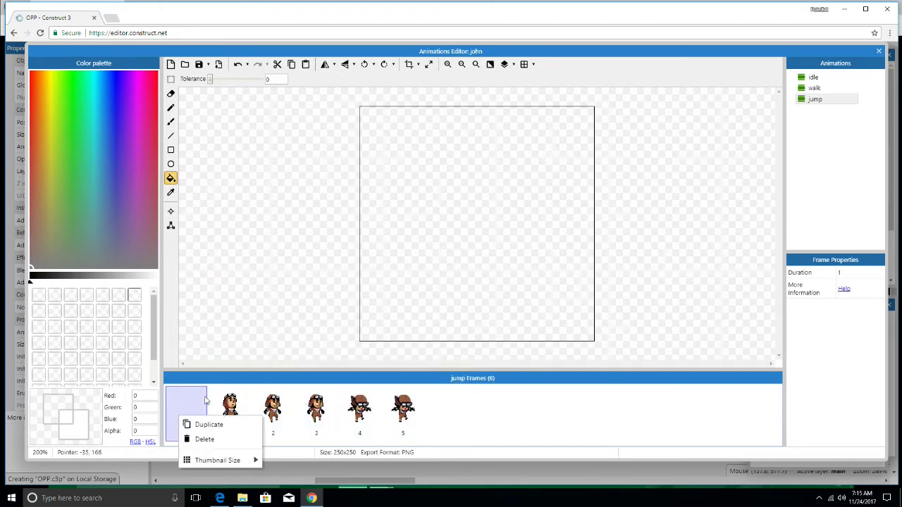
{"action": "left_click", "coordinate": [224, 438]}
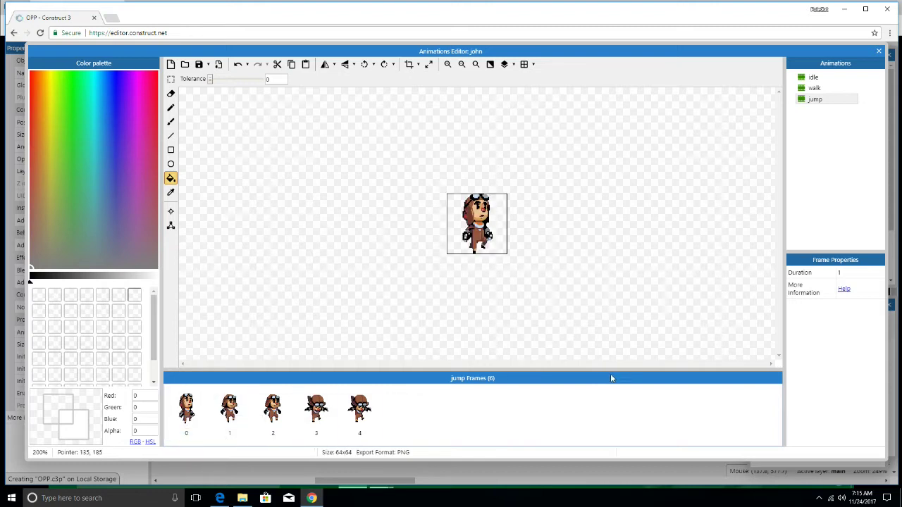
{"action": "left_click", "coordinate": [841, 101]}
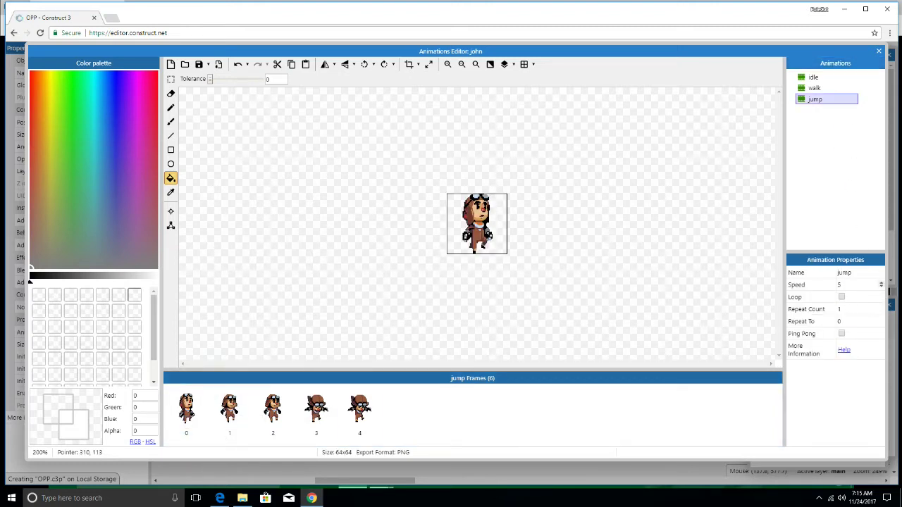
{"action": "left_click", "coordinate": [879, 51]}
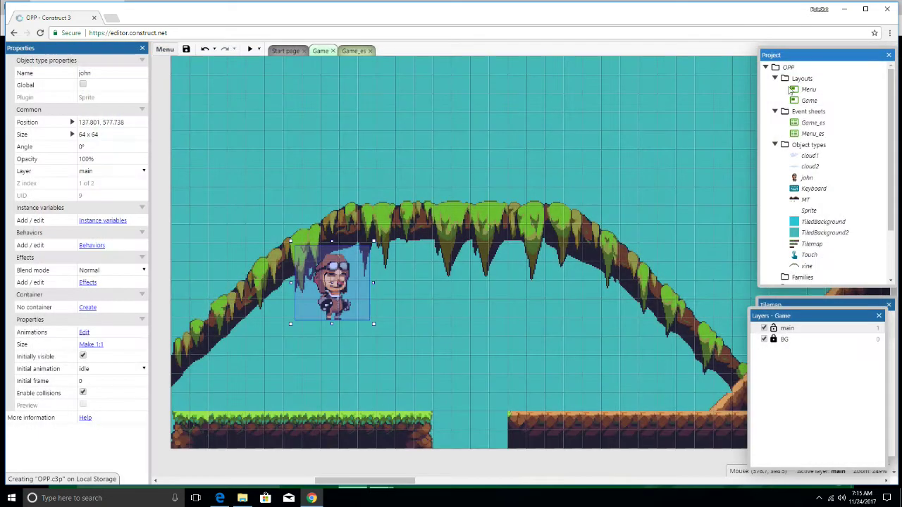
Step: Move john down onto the grass platform at about 59, 655, and check the layout in a preview
{"action": "left_click_drag", "start_coordinate": [334, 289], "coordinate": [247, 374]}
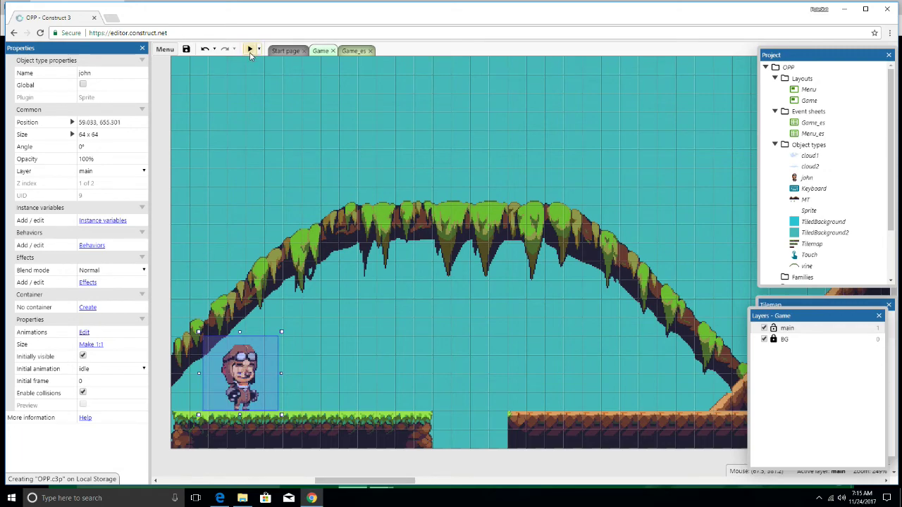
{"action": "left_click", "coordinate": [249, 50]}
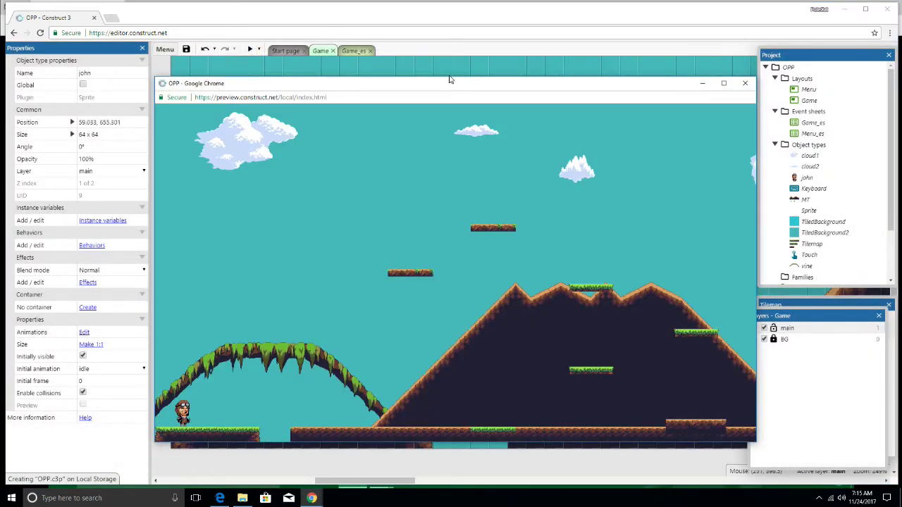
{"action": "left_click", "coordinate": [745, 83]}
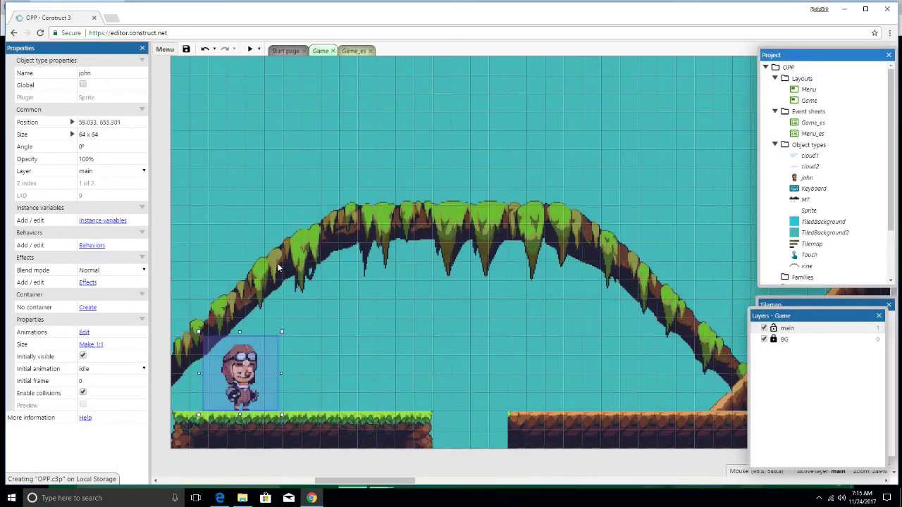
Step: Add the Solid behavior to the john sprite
{"action": "right_click", "coordinate": [803, 178]}
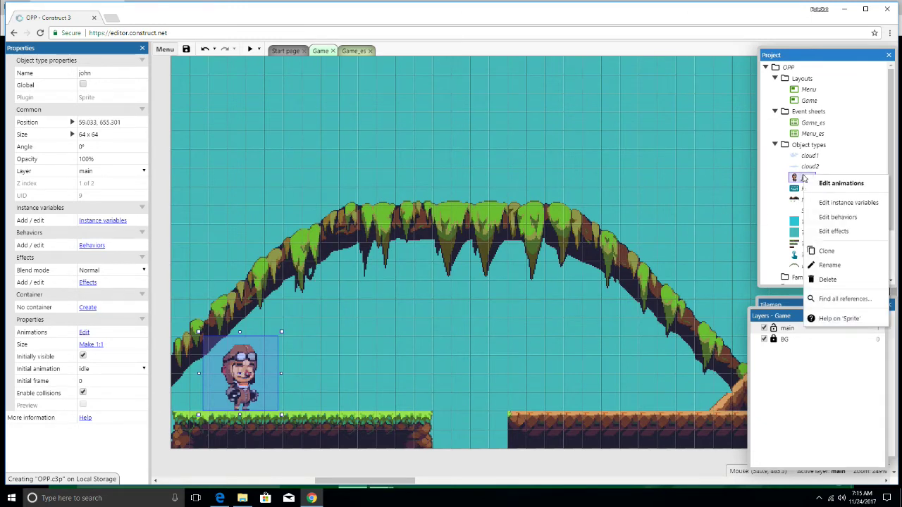
{"action": "left_click", "coordinate": [835, 218]}
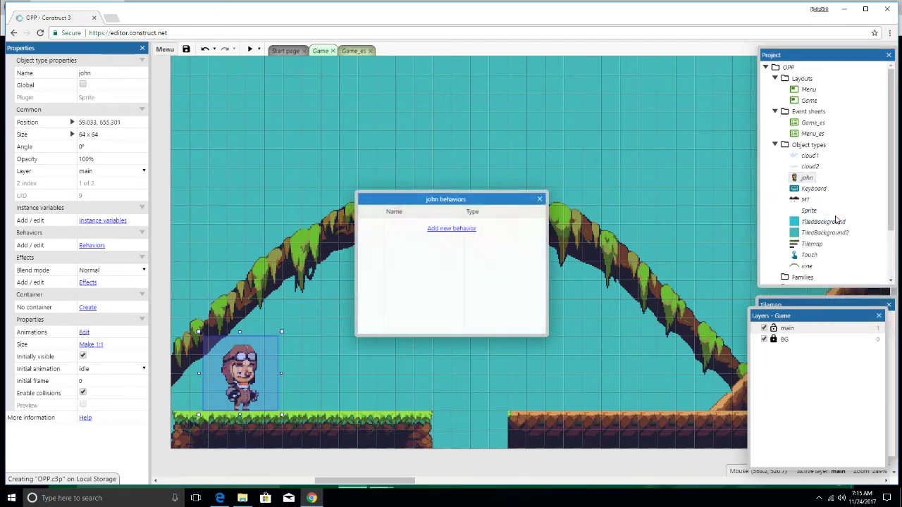
{"action": "left_click", "coordinate": [454, 229]}
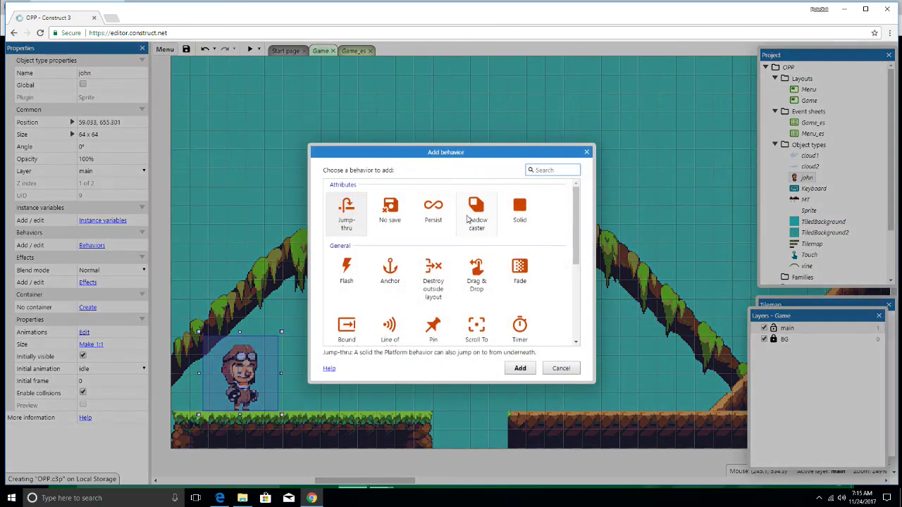
{"action": "double_click", "coordinate": [520, 209]}
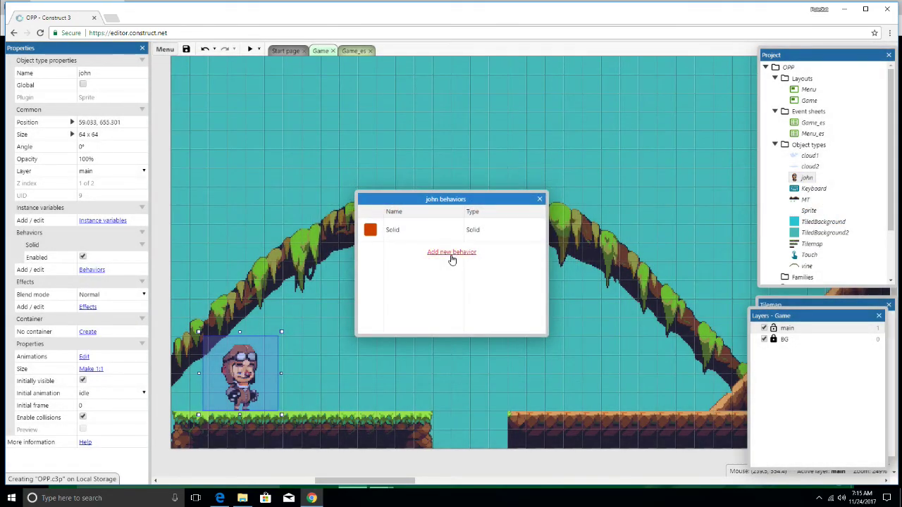
Step: Add the Destroy outside layout behavior to john
{"action": "left_click", "coordinate": [451, 253]}
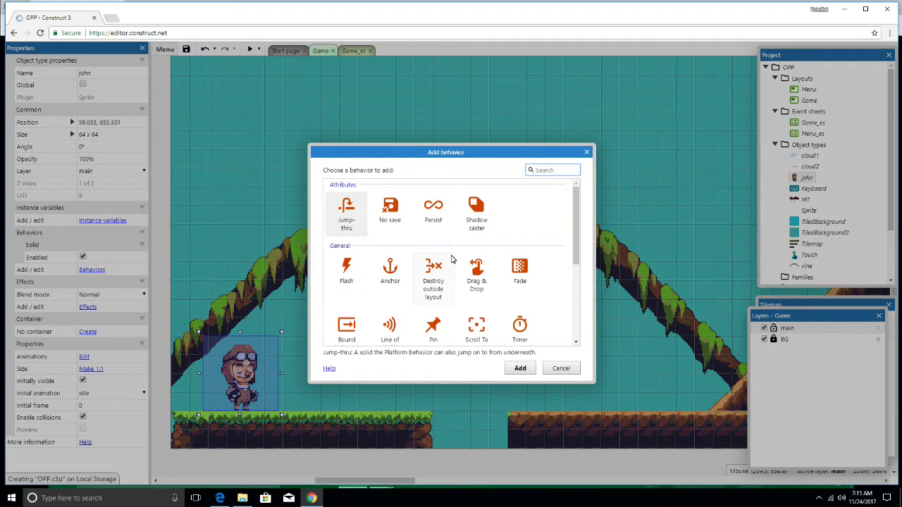
{"action": "scroll", "coordinate": [451, 259], "scroll_direction": "down", "scroll_amount": 1}
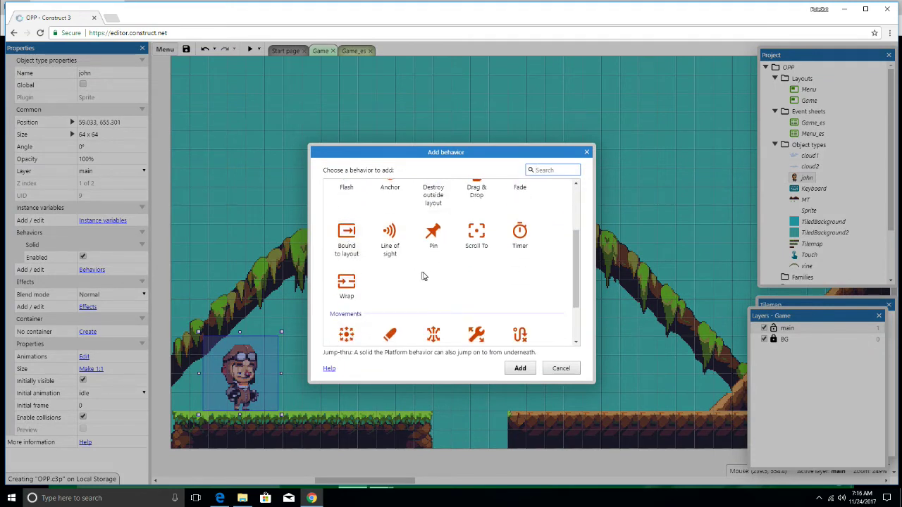
{"action": "scroll", "coordinate": [424, 276], "scroll_direction": "down", "scroll_amount": 1}
{"action": "scroll", "coordinate": [423, 276], "scroll_direction": "down", "scroll_amount": 1}
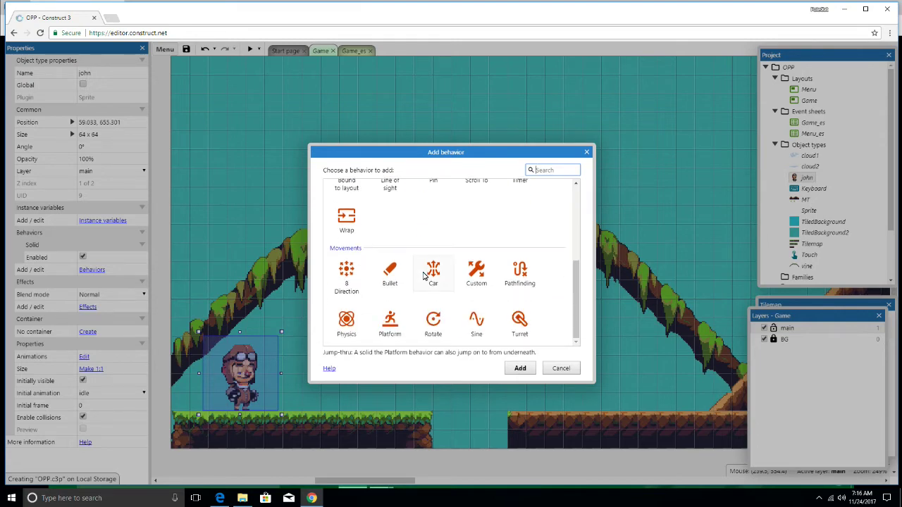
{"action": "scroll", "coordinate": [424, 276], "scroll_direction": "up", "scroll_amount": 3}
{"action": "double_click", "coordinate": [432, 208]}
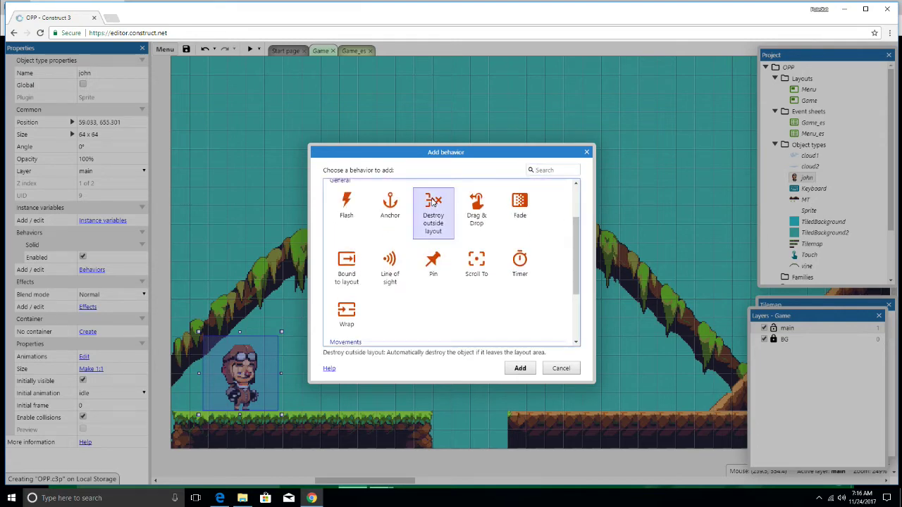
Step: Add the Platform movement behavior to john
{"action": "scroll", "coordinate": [455, 279], "scroll_direction": "down", "scroll_amount": 2}
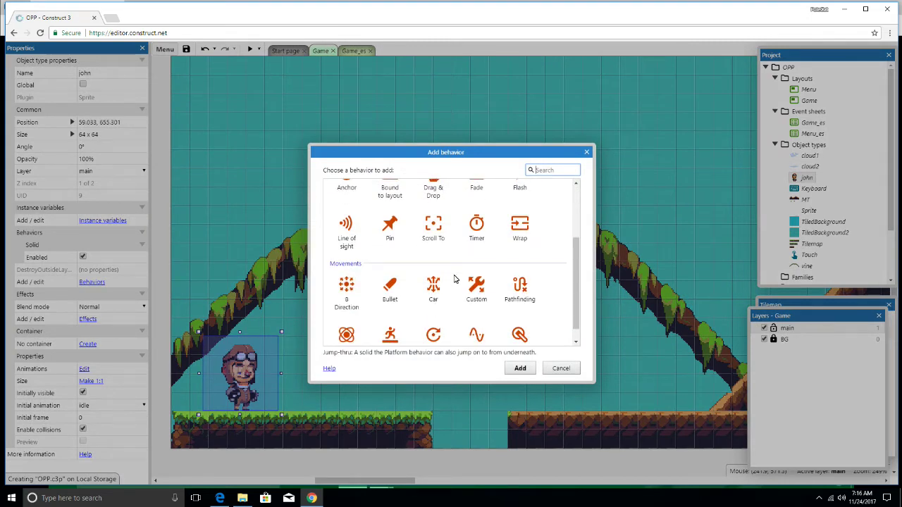
{"action": "scroll", "coordinate": [454, 279], "scroll_direction": "down", "scroll_amount": 1}
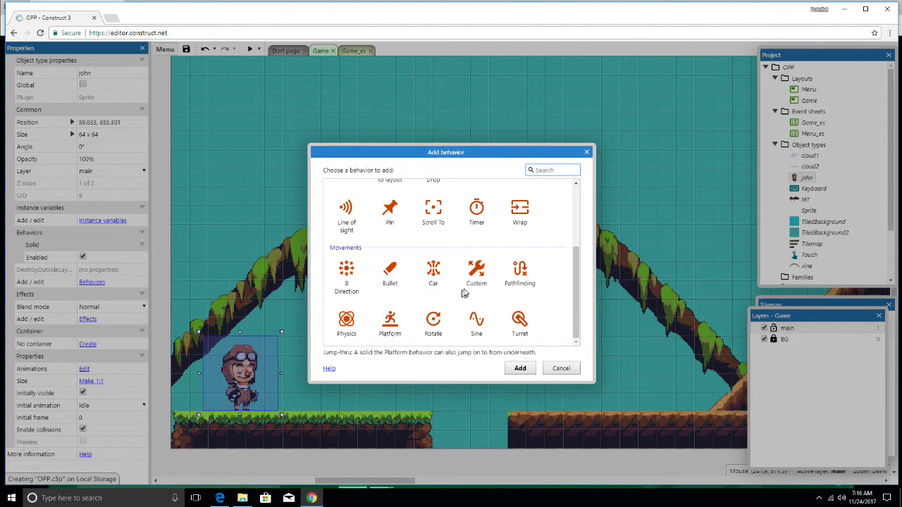
{"action": "left_click", "coordinate": [395, 325]}
{"action": "double_click", "coordinate": [396, 326]}
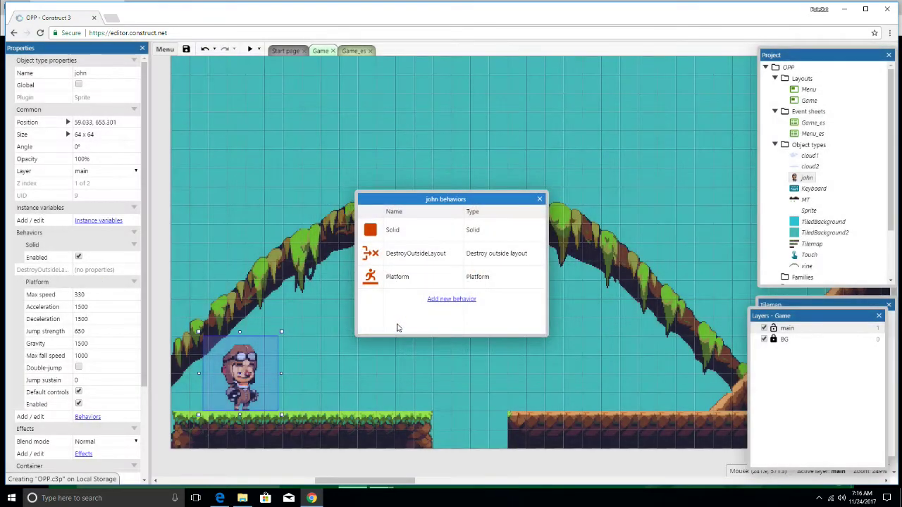
Step: Add the Scroll To behavior to john and close the behaviors dialog
{"action": "left_click", "coordinate": [462, 303]}
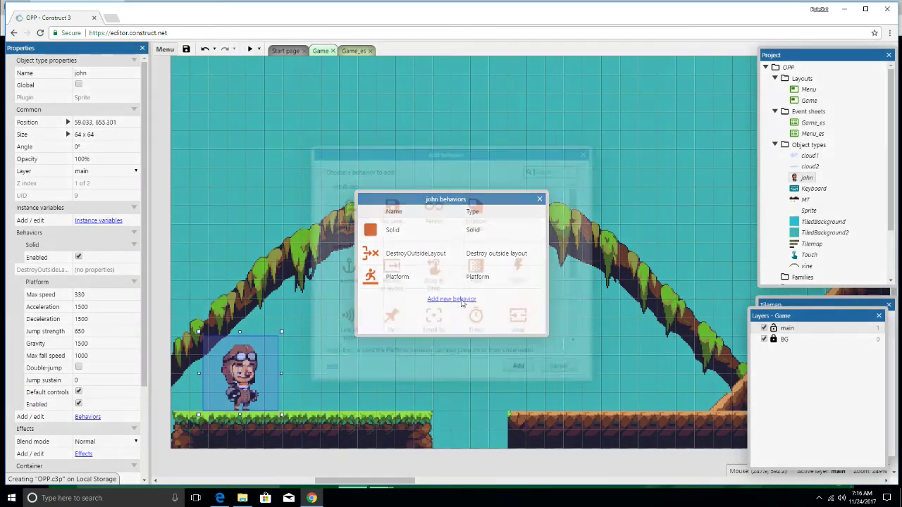
{"action": "scroll", "coordinate": [461, 303], "scroll_direction": "down", "scroll_amount": 3}
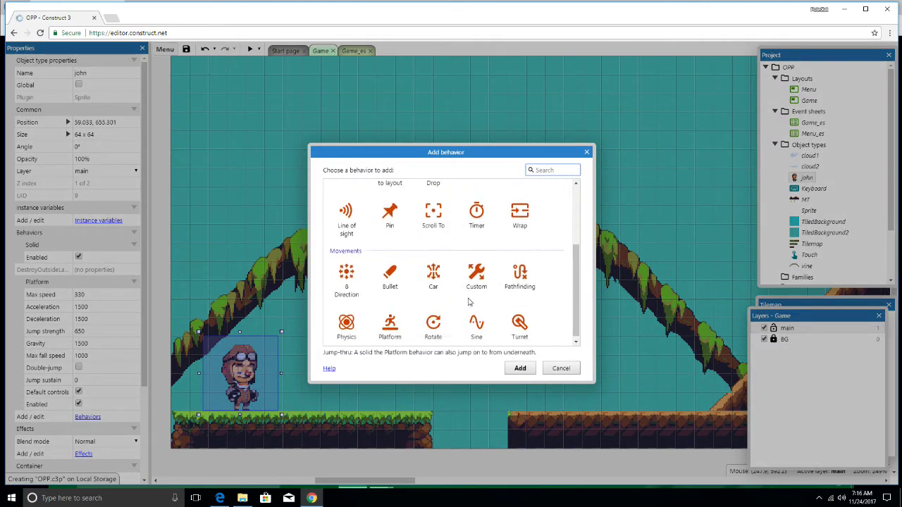
{"action": "double_click", "coordinate": [433, 214]}
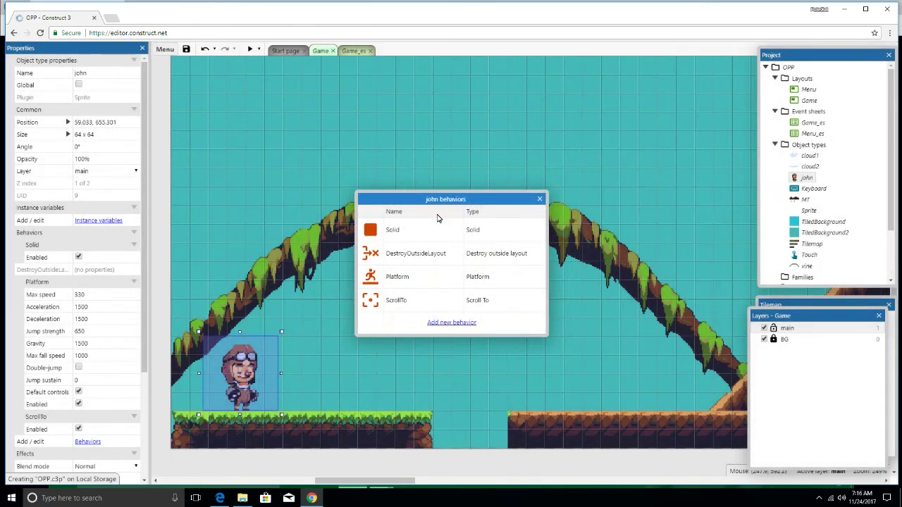
{"action": "left_click", "coordinate": [539, 201]}
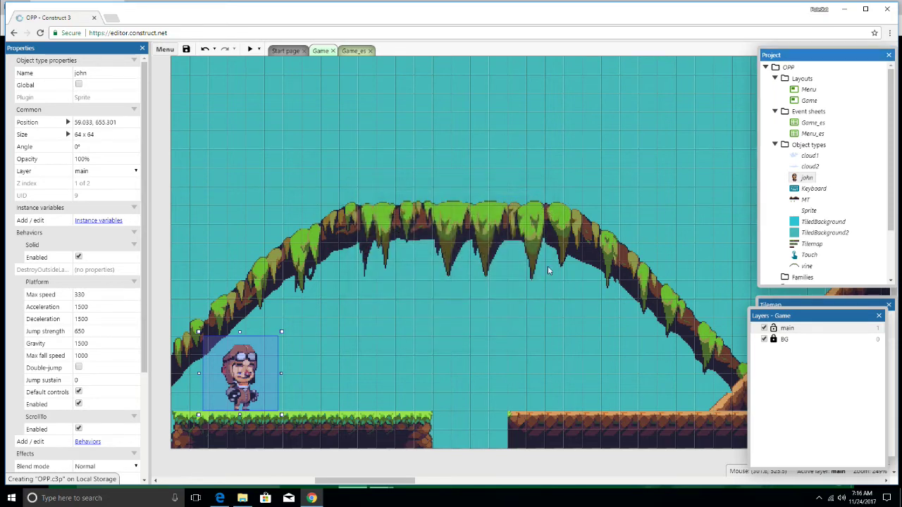
Step: Check the behaviors assigned to the Tilemap and close its dialogs without adding one
{"action": "left_click", "coordinate": [811, 245]}
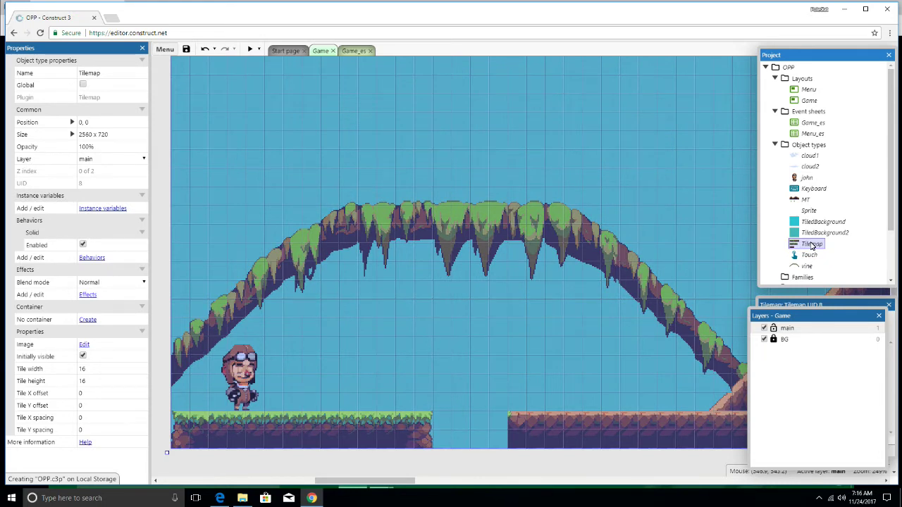
{"action": "right_click", "coordinate": [811, 244]}
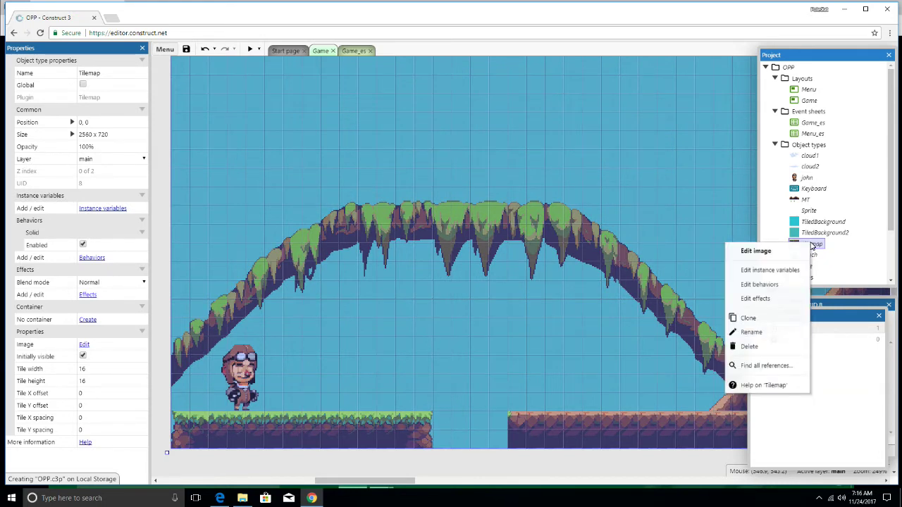
{"action": "left_click", "coordinate": [768, 283]}
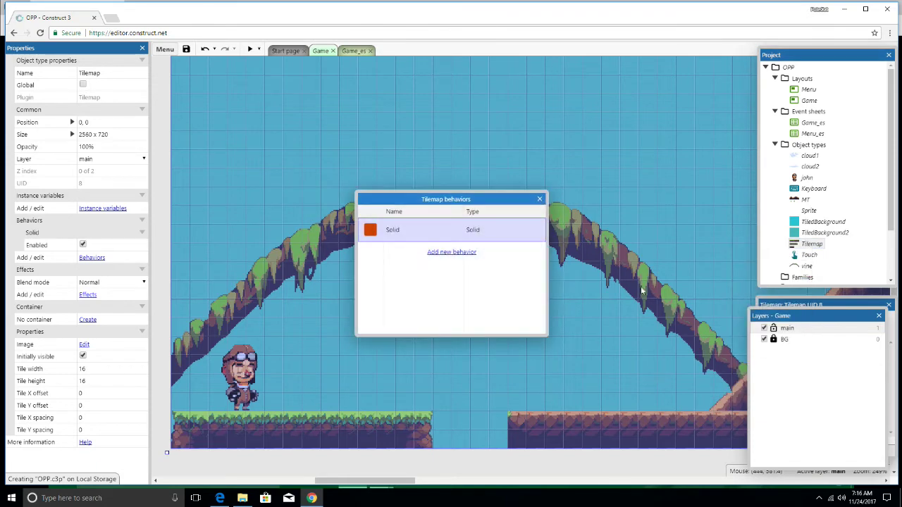
{"action": "left_click", "coordinate": [456, 256]}
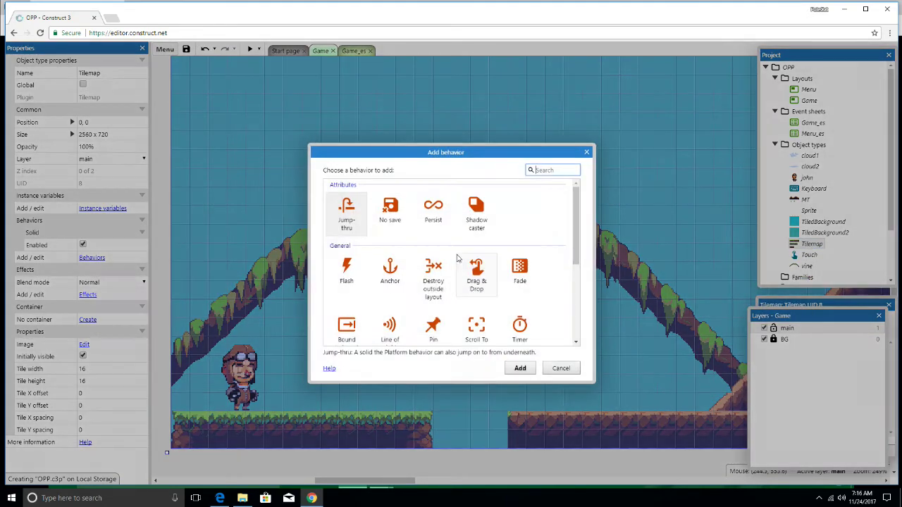
{"action": "left_click", "coordinate": [587, 153]}
{"action": "left_click", "coordinate": [539, 198]}
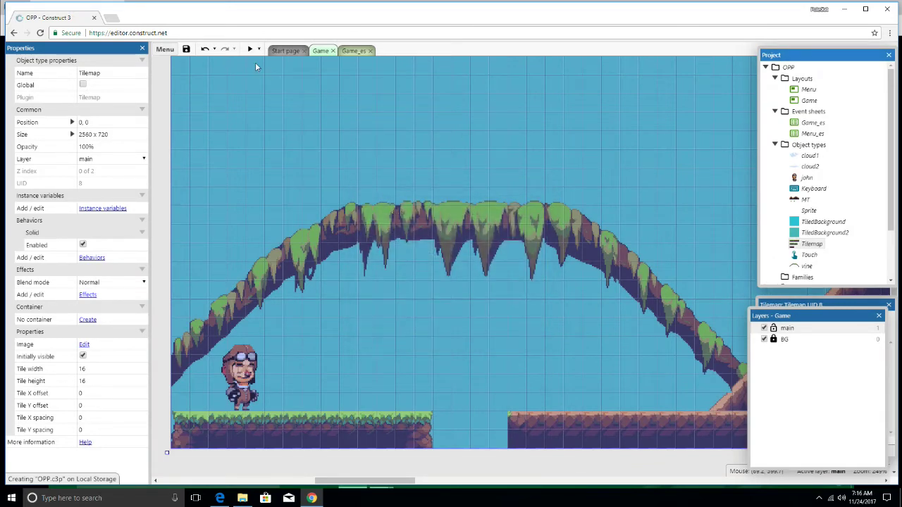
Step: Preview the Game layout, test john by running both ways and jumping onto the platform inside the mountain, and close the preview
{"action": "left_click", "coordinate": [249, 50]}
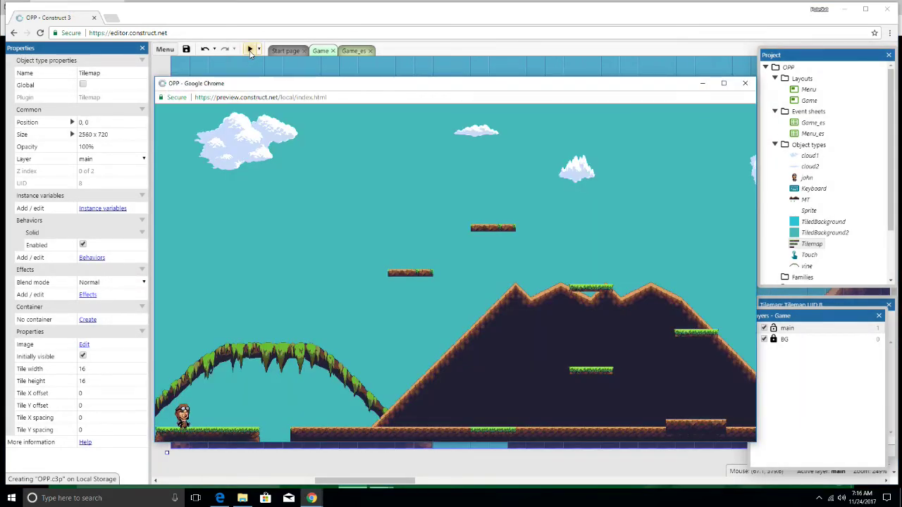
{"action": "key", "text": "Right"}
{"action": "key", "text": "Left"}
{"action": "key", "text": "Right"}
{"action": "key", "text": "Up"}
{"action": "key", "text": "Right"}
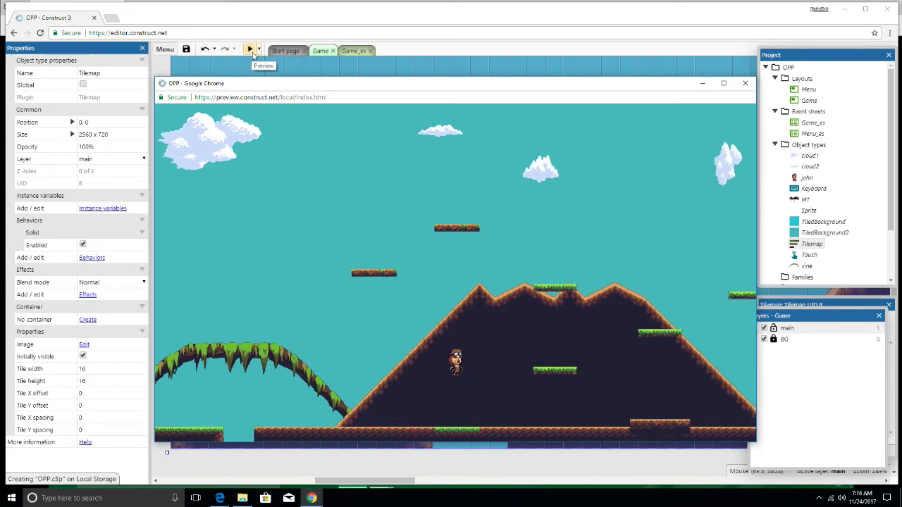
{"action": "key", "text": "Left"}
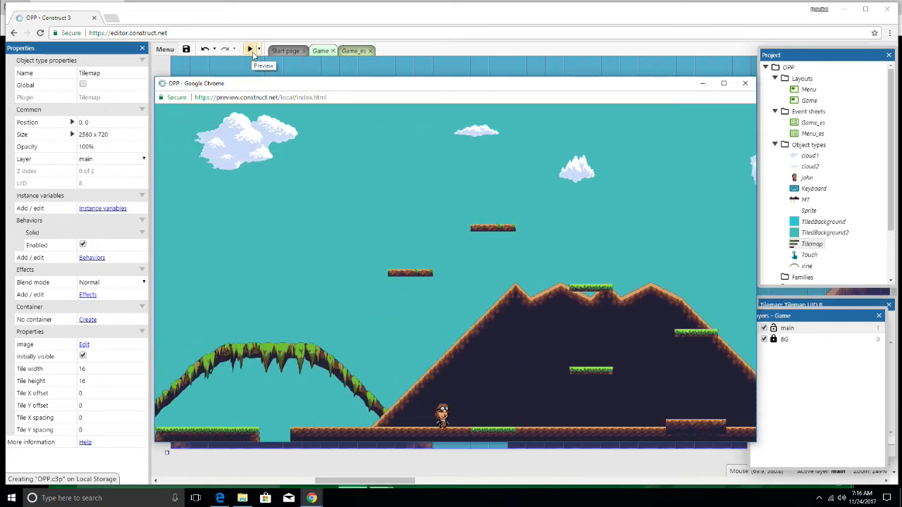
{"action": "key", "text": "Right"}
{"action": "key", "text": "Up"}
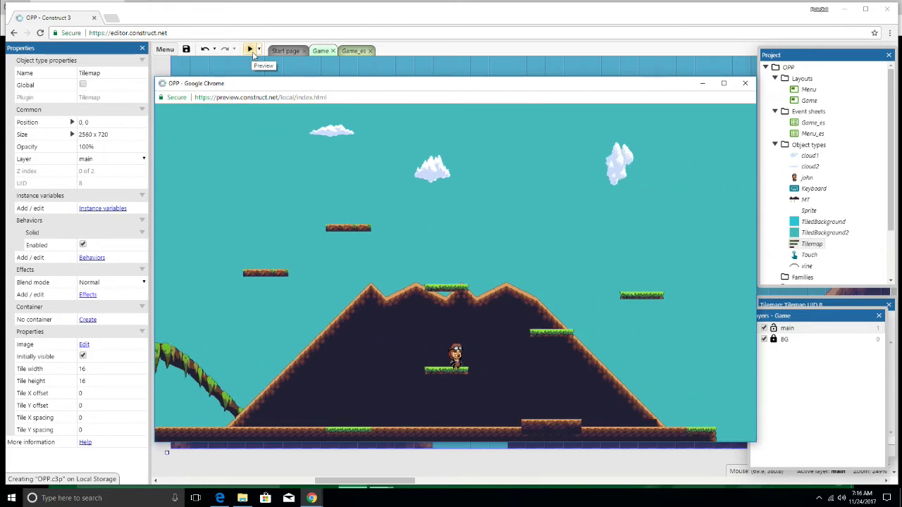
{"action": "left_click", "coordinate": [745, 85]}
Step: Move john slightly to about 72, 651 and crop the transparent edges off the idle animation's frame
{"action": "left_click", "coordinate": [239, 393]}
{"action": "mouse_move", "coordinate": [240, 393]}
{"action": "left_mouse_down"}
{"action": "mouse_move", "coordinate": [248, 354]}
{"action": "mouse_move", "coordinate": [254, 391]}
{"action": "left_mouse_up"}
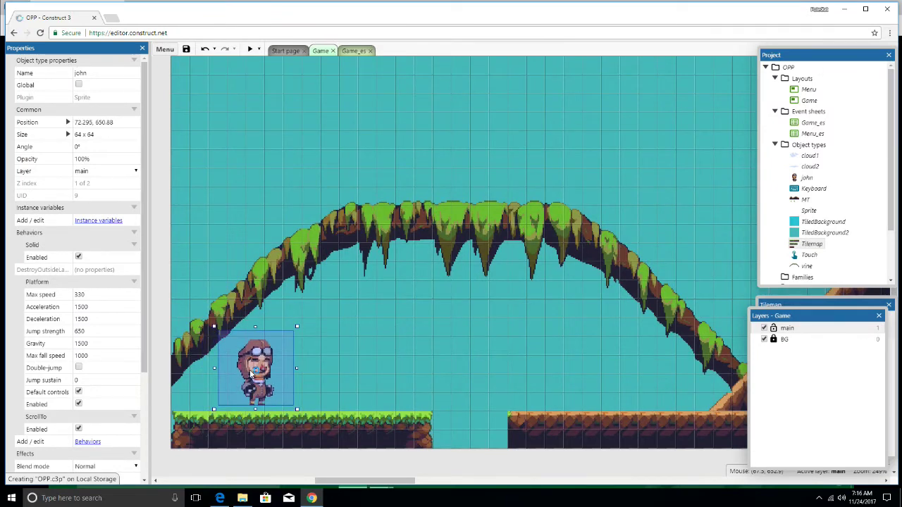
{"action": "double_click", "coordinate": [252, 375]}
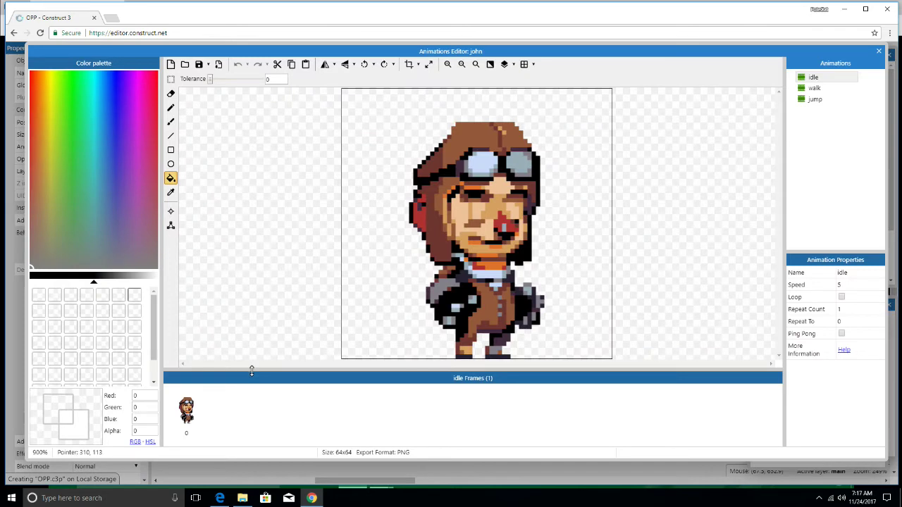
{"action": "left_click", "coordinate": [462, 309]}
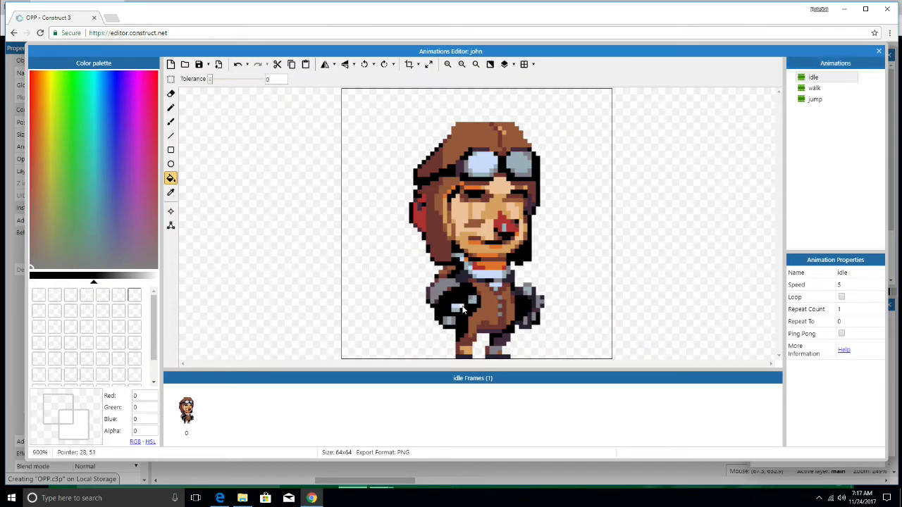
{"action": "left_click", "coordinate": [200, 411]}
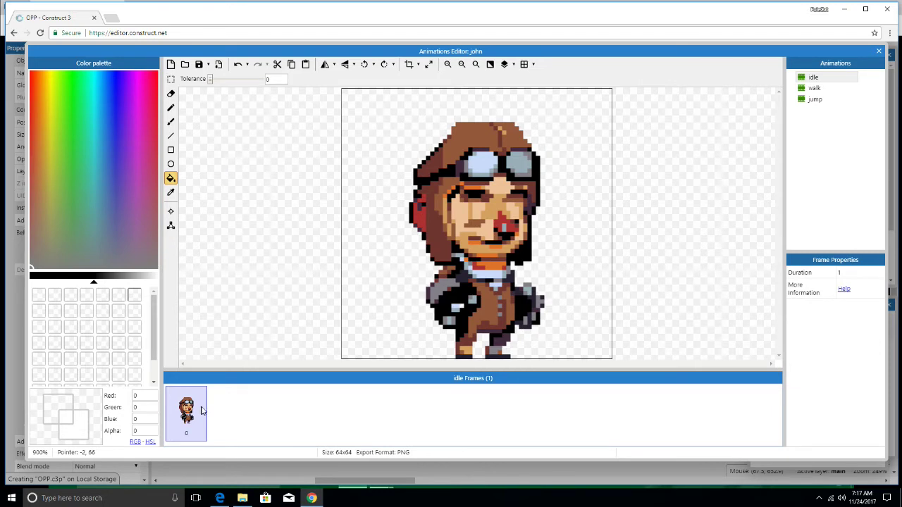
{"action": "key", "text": "ctrl+shift+c"}
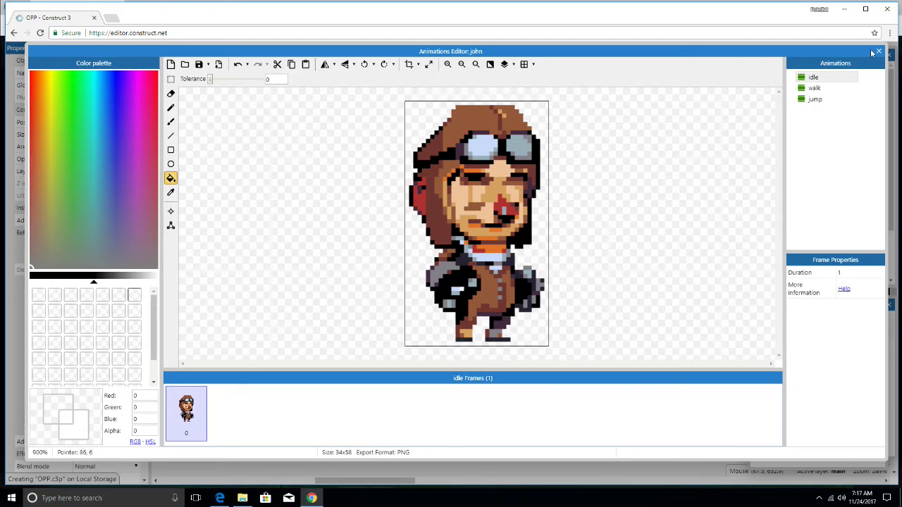
Step: Crop the transparent edges off all five frames of the jump animation and close the Animations Editor
{"action": "left_click", "coordinate": [822, 99]}
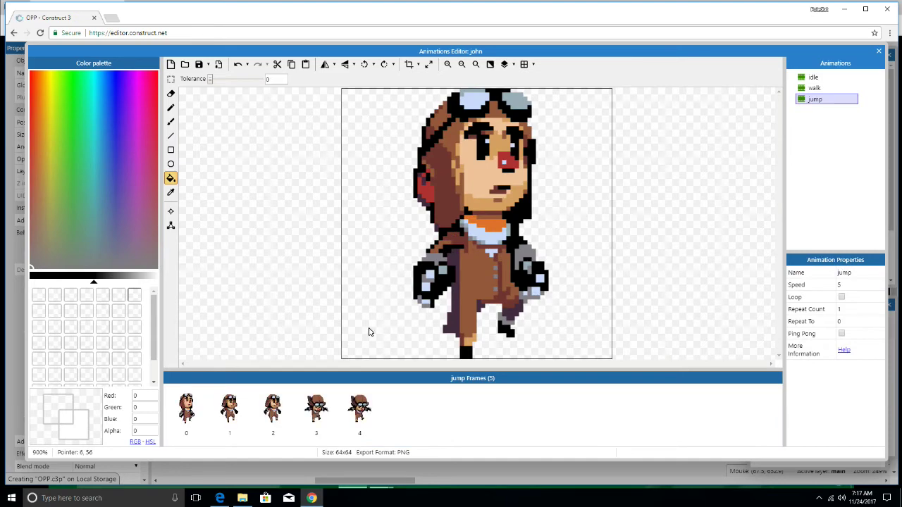
{"action": "left_click", "coordinate": [230, 407]}
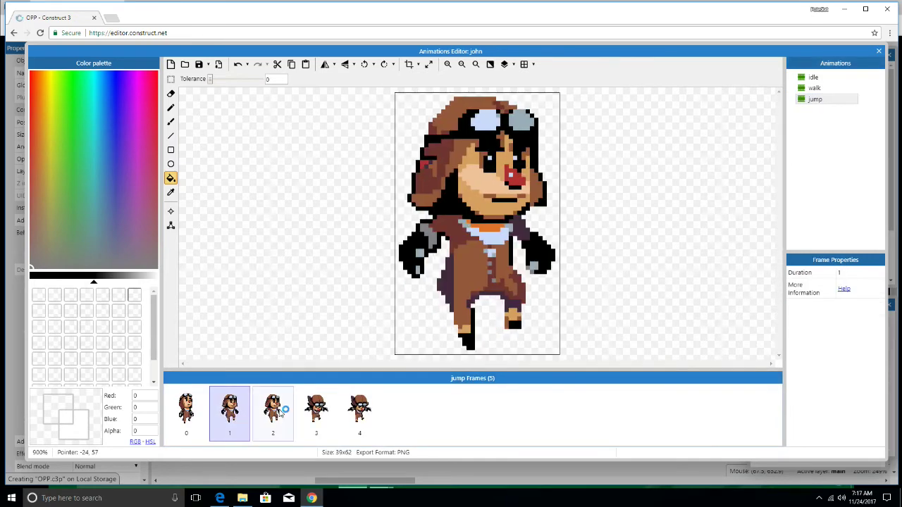
{"action": "left_click", "coordinate": [273, 408]}
{"action": "left_click", "coordinate": [316, 409]}
{"action": "left_click", "coordinate": [359, 409]}
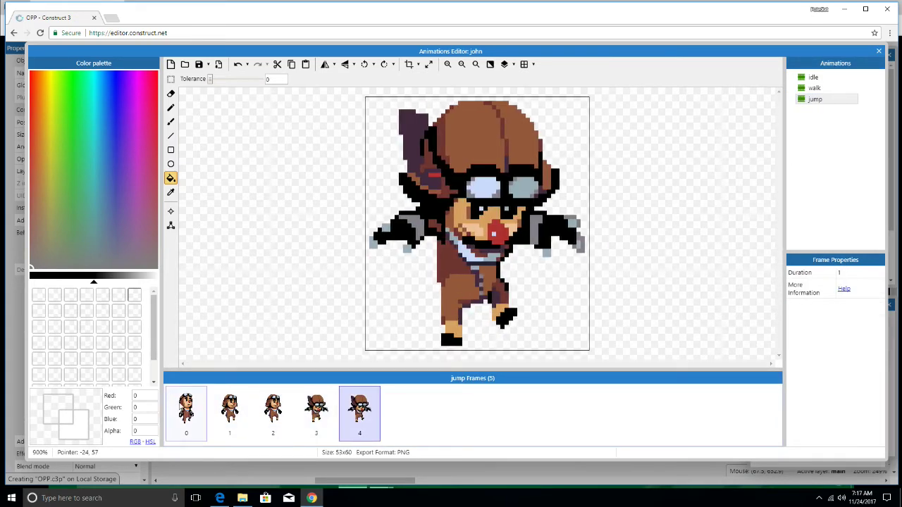
{"action": "left_click", "coordinate": [185, 409]}
{"action": "left_click", "coordinate": [836, 103]}
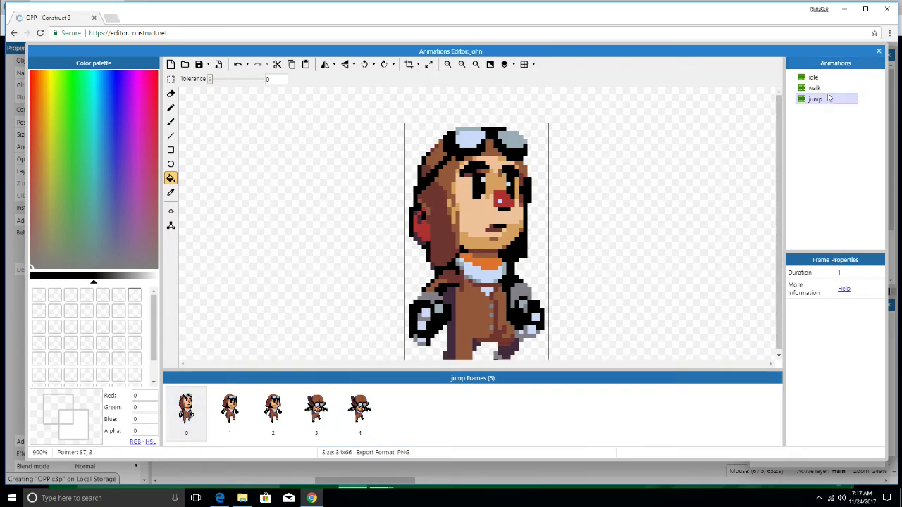
{"action": "left_click", "coordinate": [879, 51]}
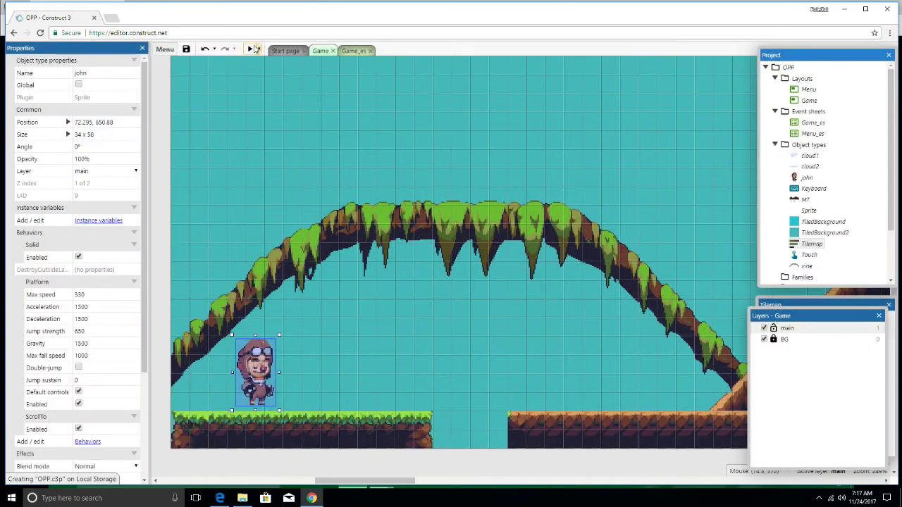
Step: Preview the Game layout, test john by running right and jumping onto the platform inside the mountain, and close the preview
{"action": "left_click", "coordinate": [250, 51]}
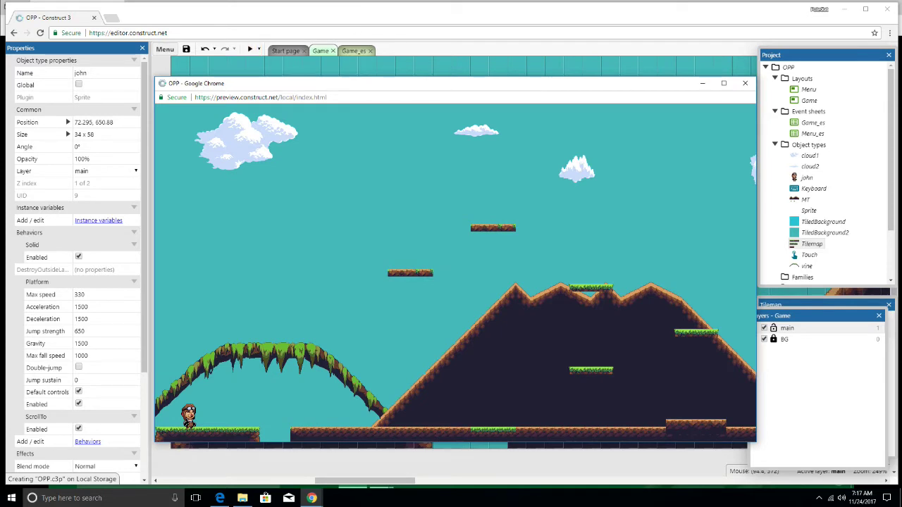
{"action": "key", "text": "Right"}
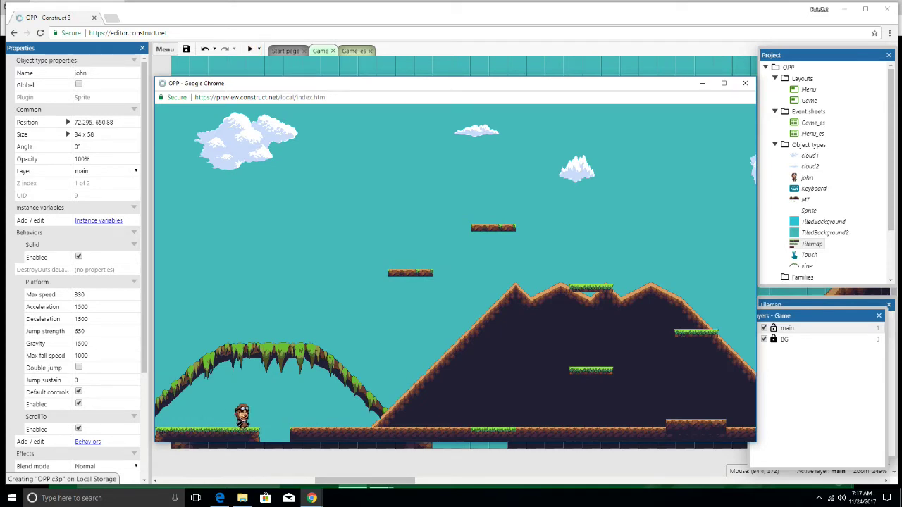
{"action": "key", "text": "Up"}
{"action": "key", "text": "Up"}
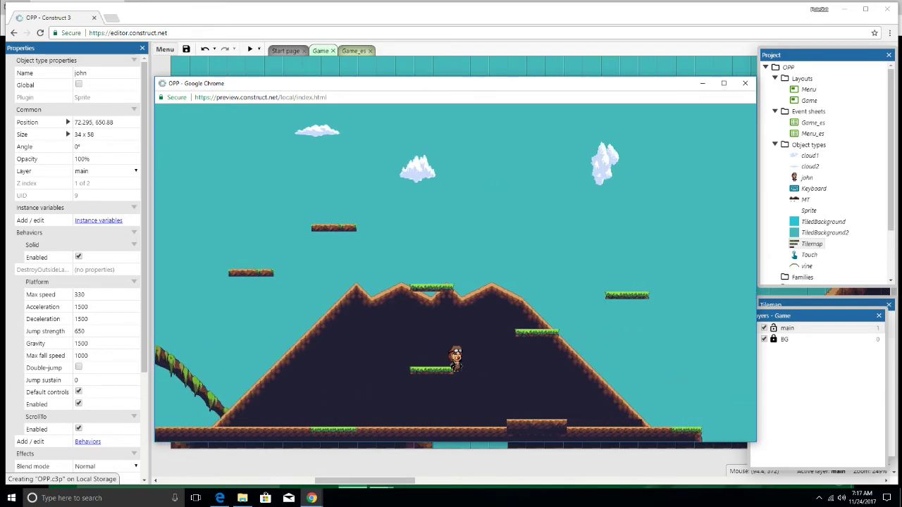
{"action": "left_click", "coordinate": [744, 83]}
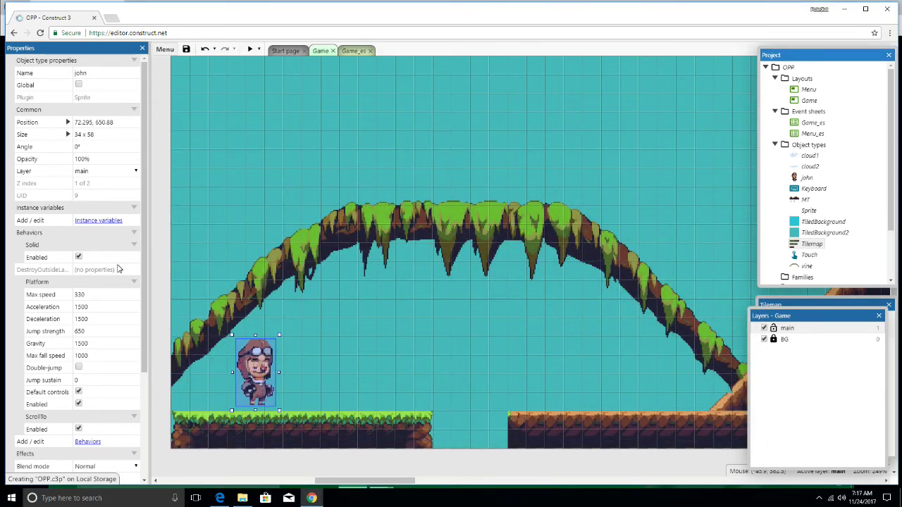
Step: Enable Double-jump in john's Platform behavior and move john slightly left and down onto the grass
{"action": "scroll", "coordinate": [119, 340], "scroll_direction": "down", "scroll_amount": 3}
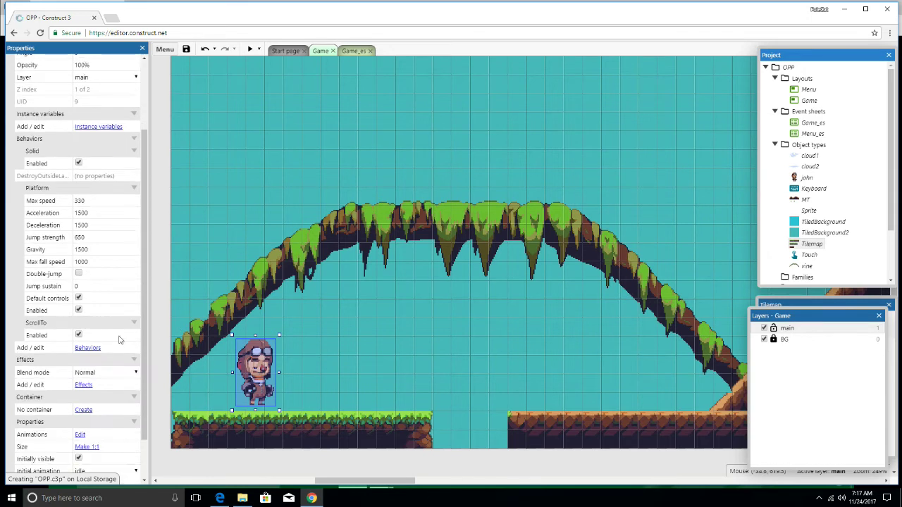
{"action": "left_click", "coordinate": [79, 274]}
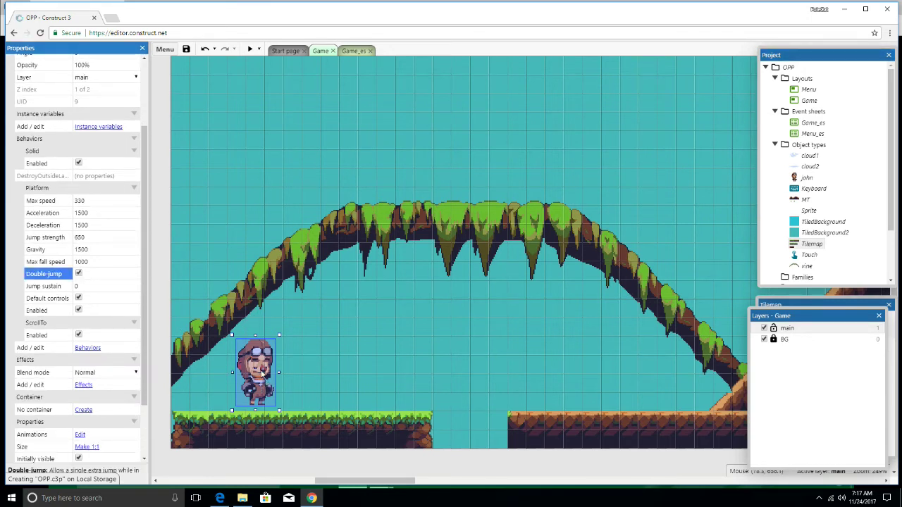
{"action": "left_click_drag", "start_coordinate": [260, 375], "coordinate": [234, 380]}
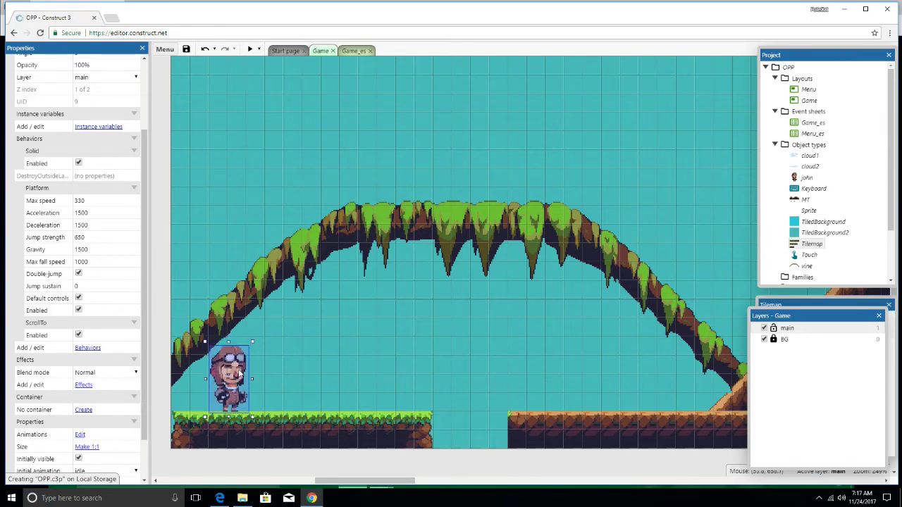
{"action": "left_click", "coordinate": [354, 51]}
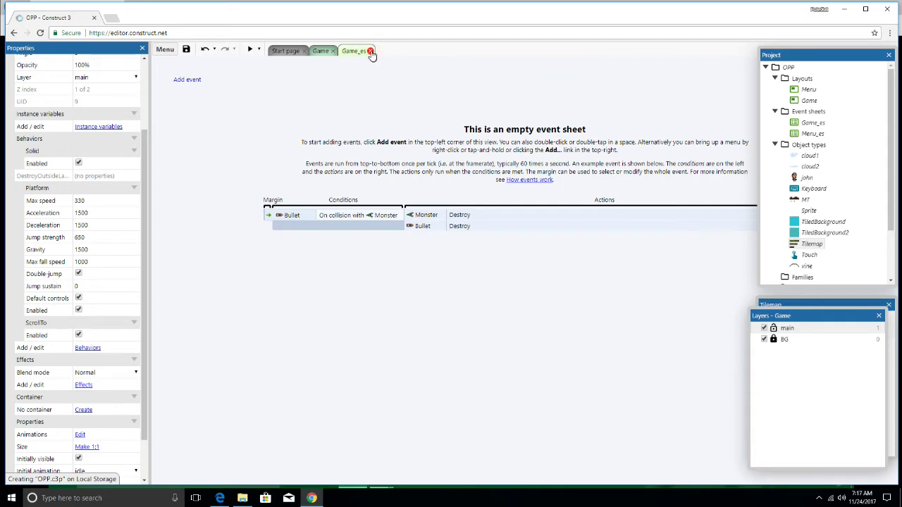
{"action": "left_click", "coordinate": [370, 51]}
{"action": "left_click", "coordinate": [320, 50]}
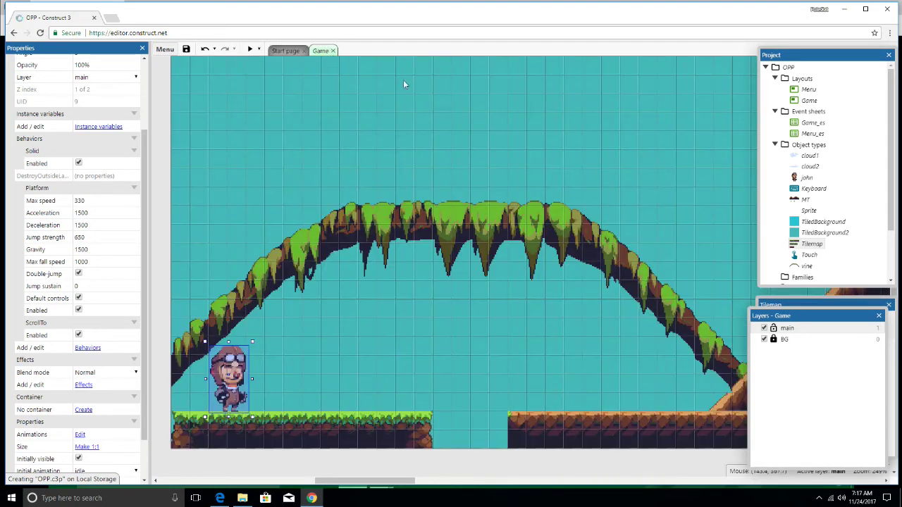
Step: Open the Game_es event sheet and add an event with the Keyboard condition Key is down for the Right arrow
{"action": "double_click", "coordinate": [814, 123]}
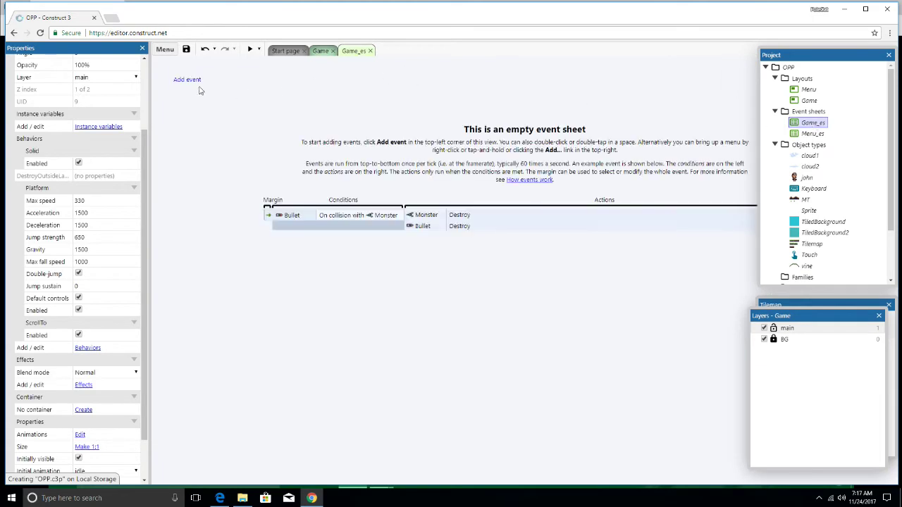
{"action": "right_click", "coordinate": [200, 87]}
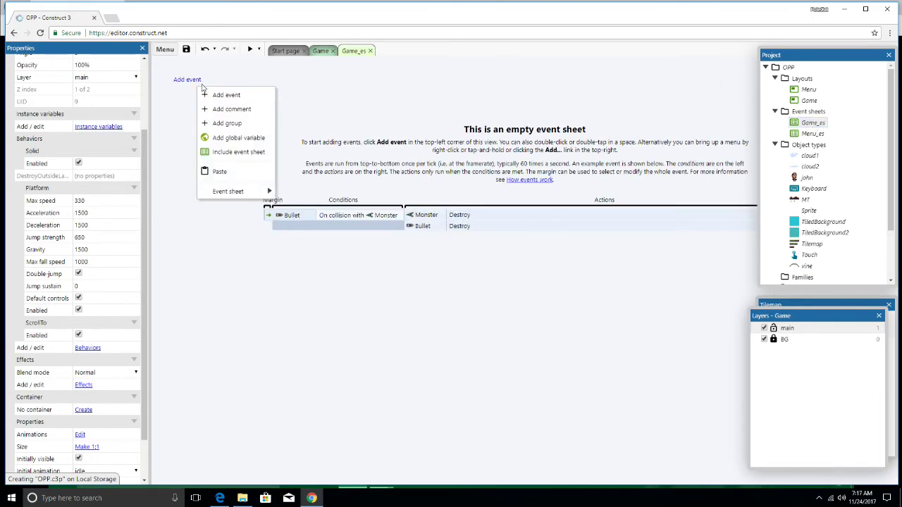
{"action": "left_click", "coordinate": [226, 94]}
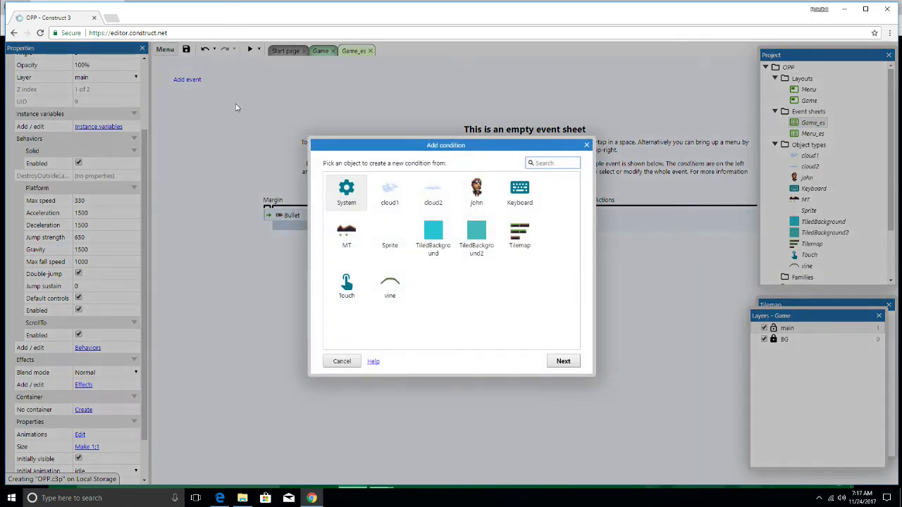
{"action": "double_click", "coordinate": [519, 188]}
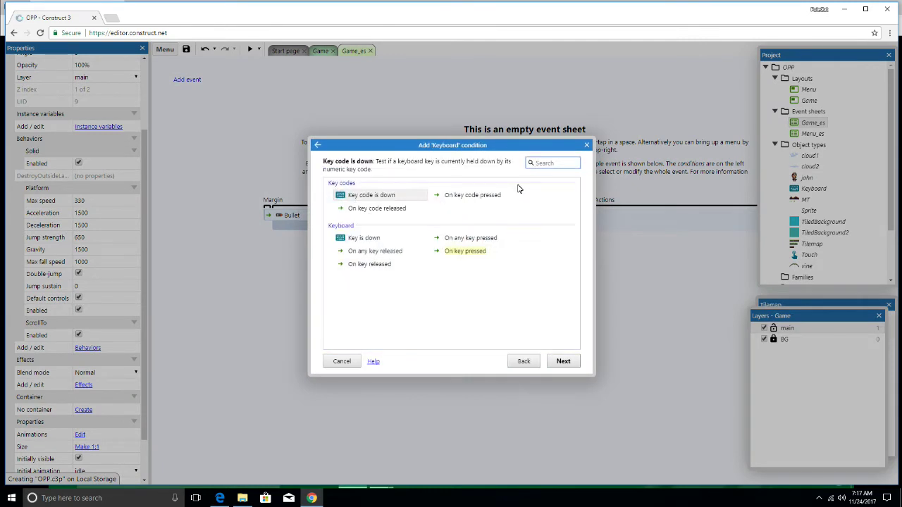
{"action": "left_click", "coordinate": [383, 238]}
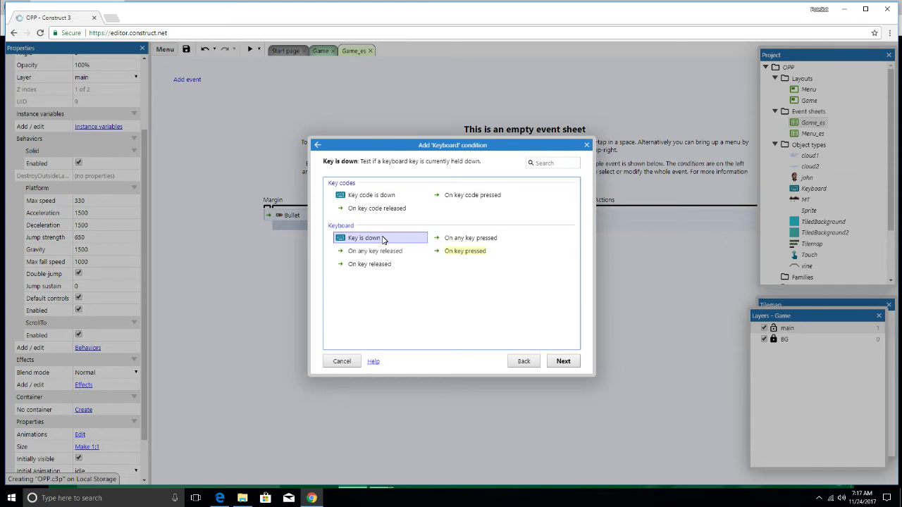
{"action": "double_click", "coordinate": [383, 239]}
{"action": "left_click", "coordinate": [451, 235]}
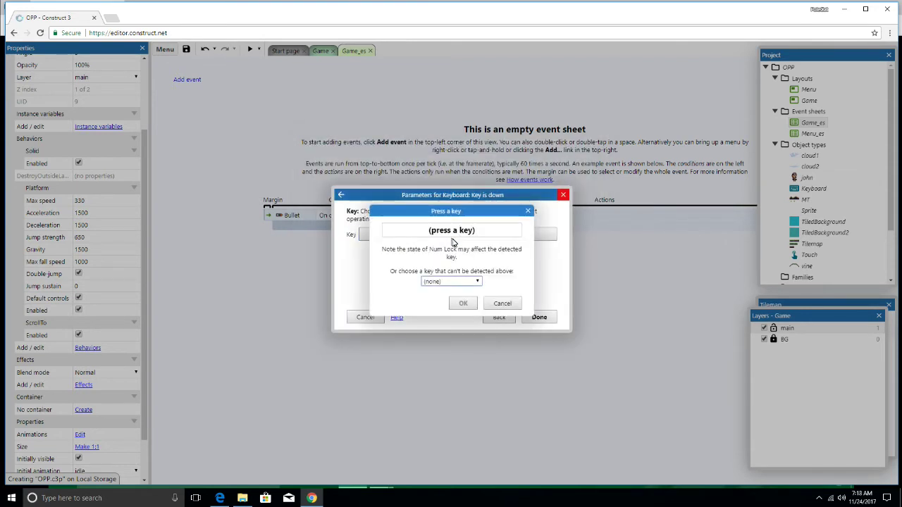
{"action": "key", "text": "Right"}
{"action": "left_click", "coordinate": [463, 303]}
{"action": "left_click", "coordinate": [523, 317]}
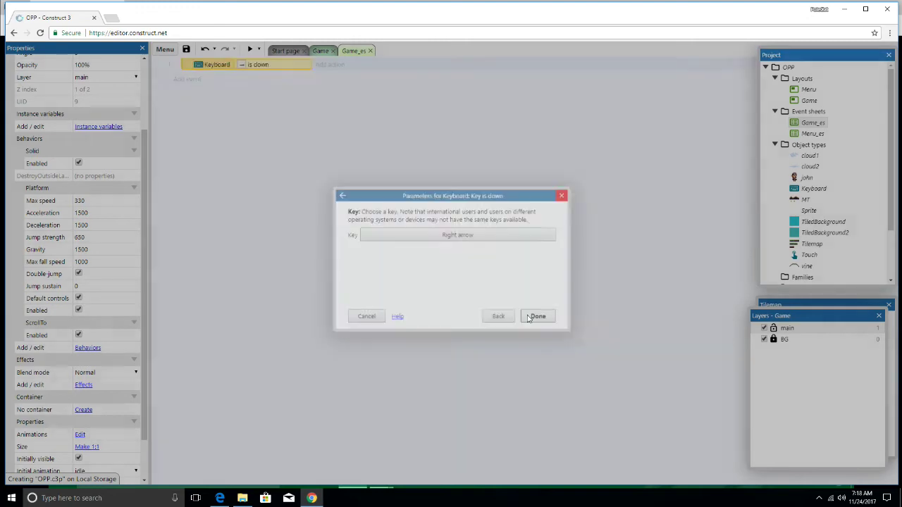
Step: Add an action to the Right arrow event that sets john's animation to "walk", playing from the beginning
{"action": "left_click", "coordinate": [341, 65]}
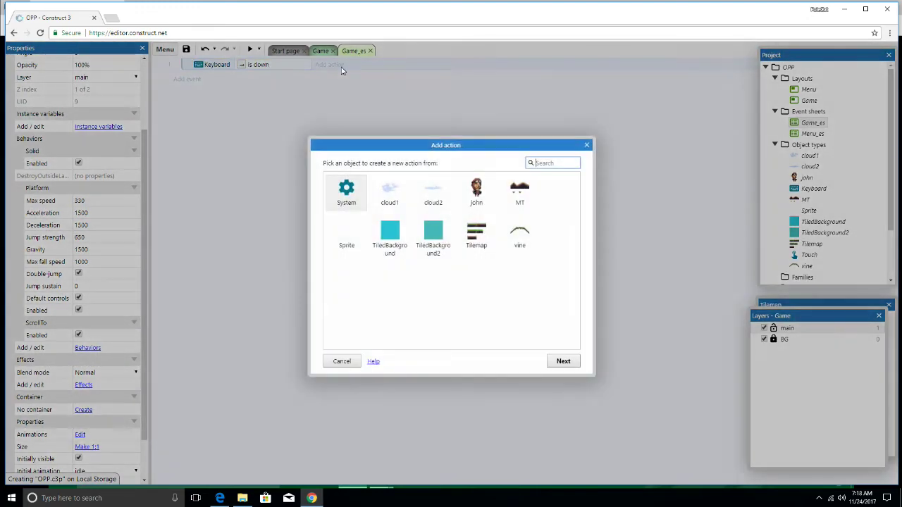
{"action": "double_click", "coordinate": [468, 191]}
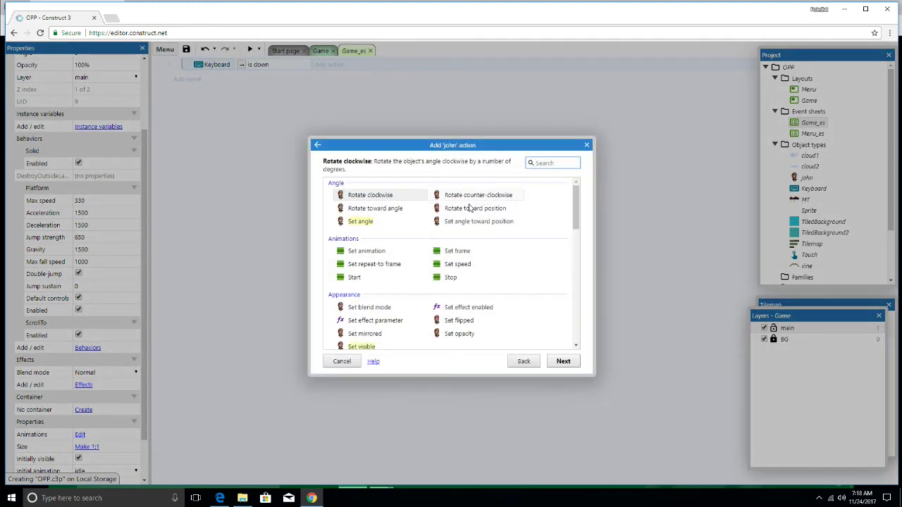
{"action": "double_click", "coordinate": [387, 250]}
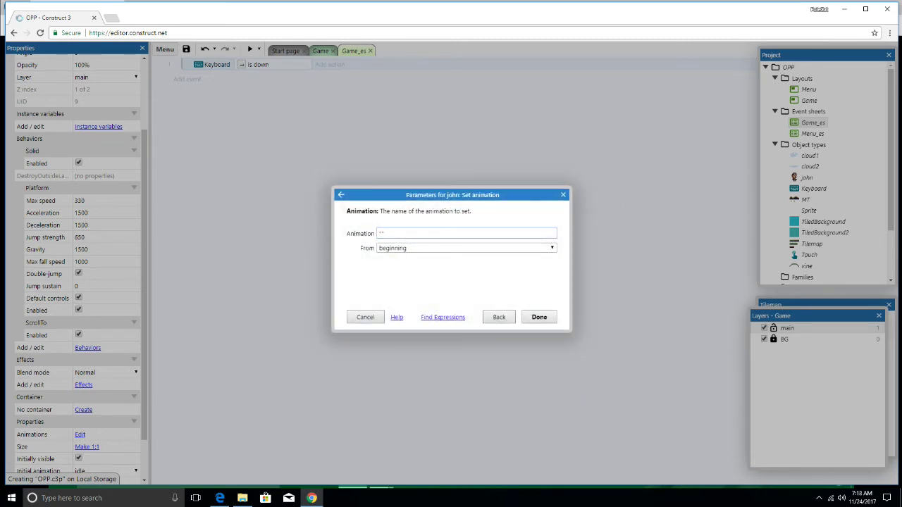
{"action": "type", "text": "\""}
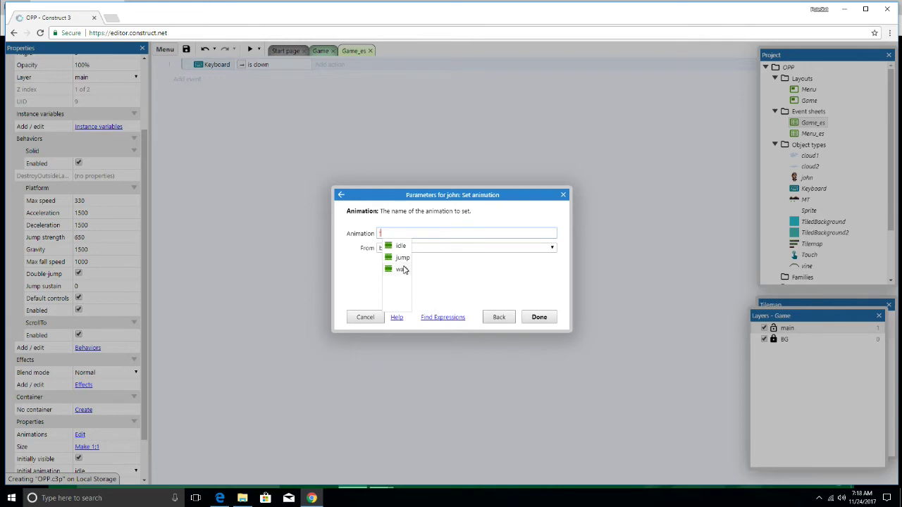
{"action": "left_click", "coordinate": [405, 270]}
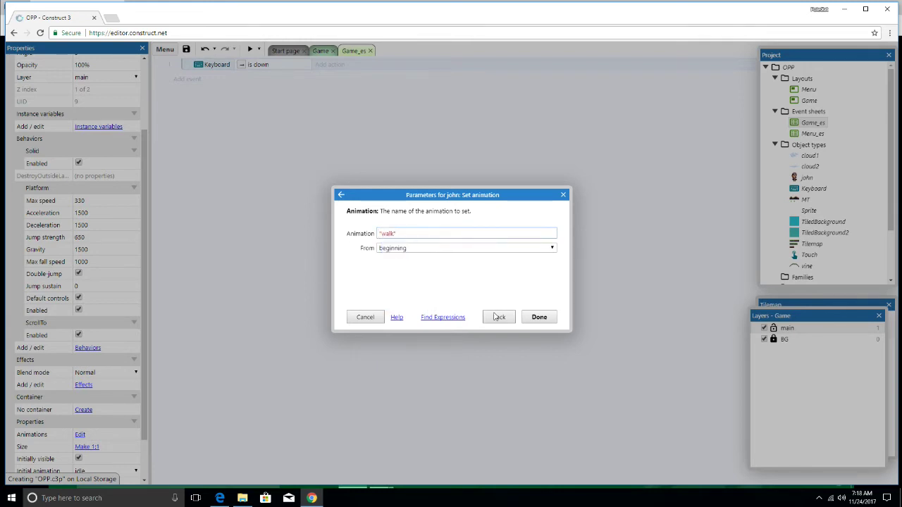
{"action": "left_click", "coordinate": [539, 317]}
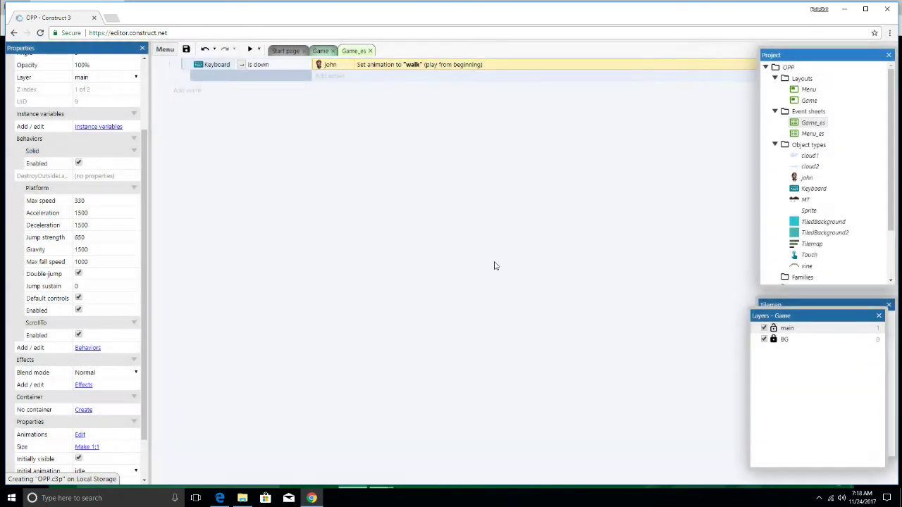
Step: Add a second action to the Right arrow event that sets john to Not mirrored
{"action": "right_click", "coordinate": [338, 83]}
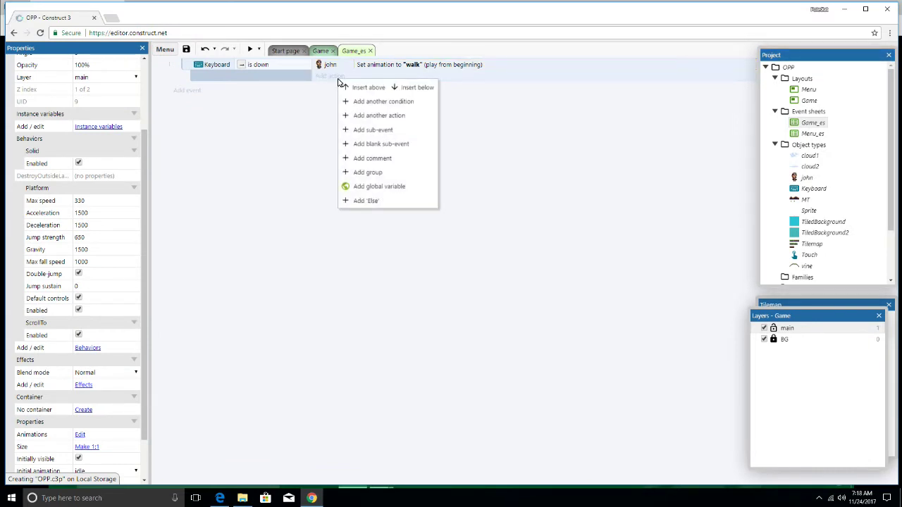
{"action": "left_click", "coordinate": [331, 77]}
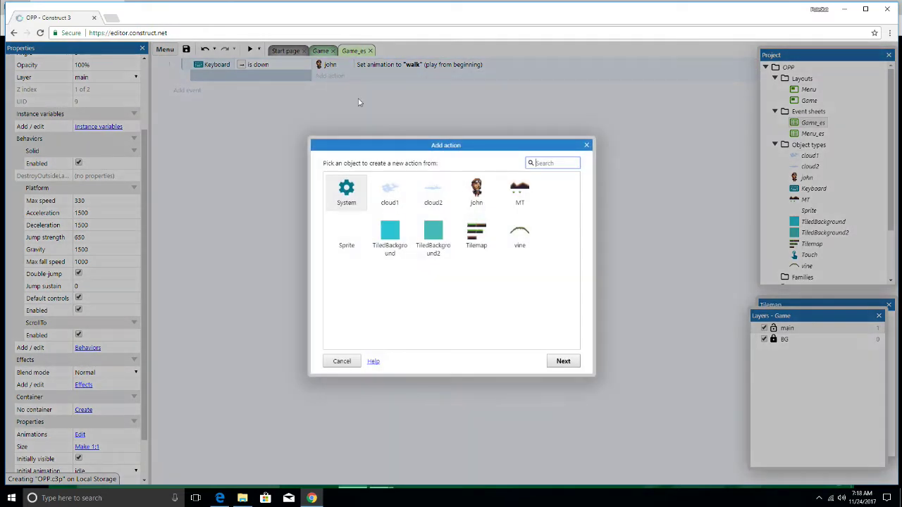
{"action": "double_click", "coordinate": [479, 192]}
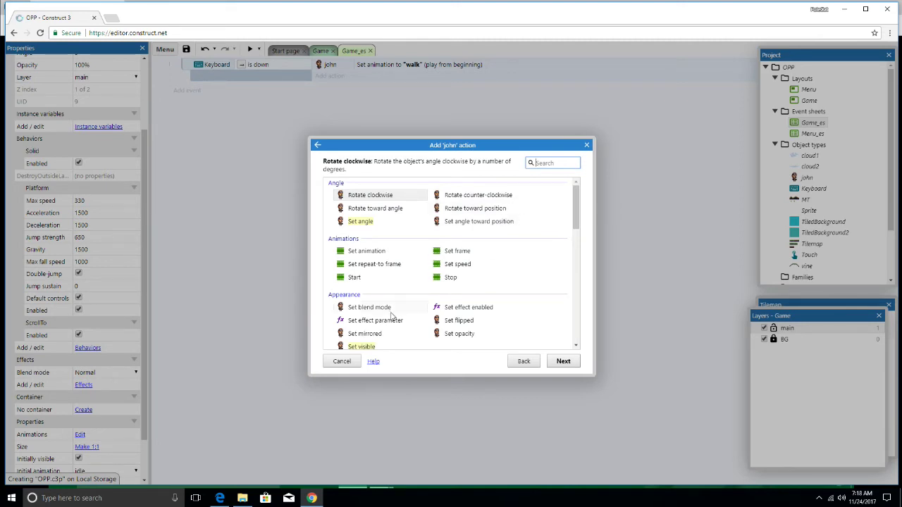
{"action": "double_click", "coordinate": [363, 335]}
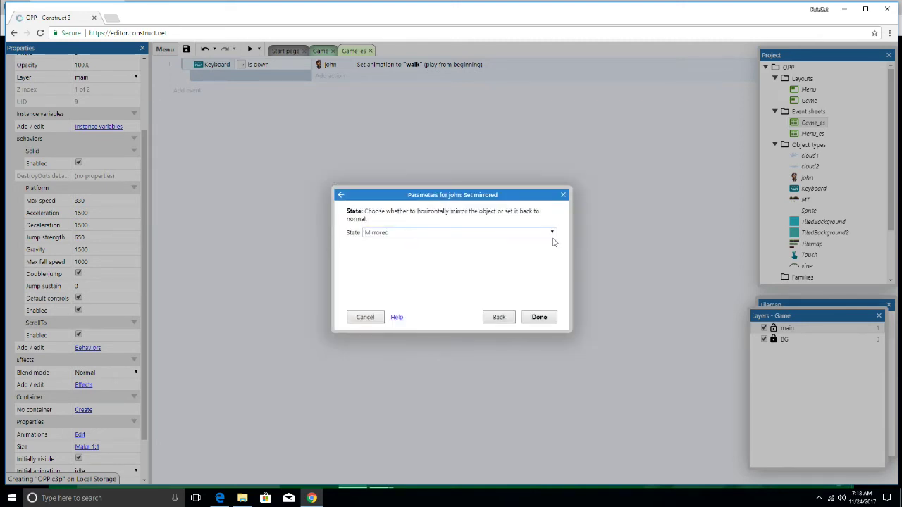
{"action": "left_click", "coordinate": [552, 233]}
{"action": "left_click", "coordinate": [402, 253]}
{"action": "left_click", "coordinate": [538, 320]}
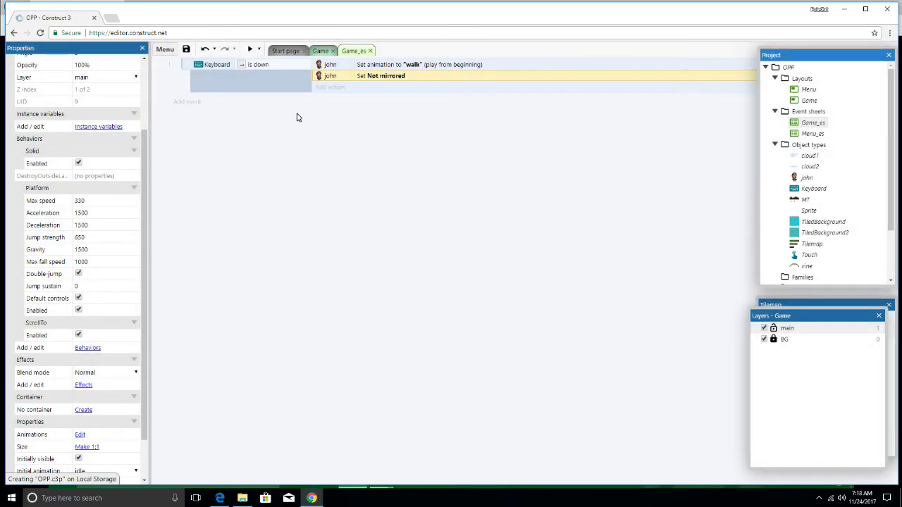
Step: Add a second event with the Keyboard condition Key is down for the Left arrow
{"action": "right_click", "coordinate": [208, 108]}
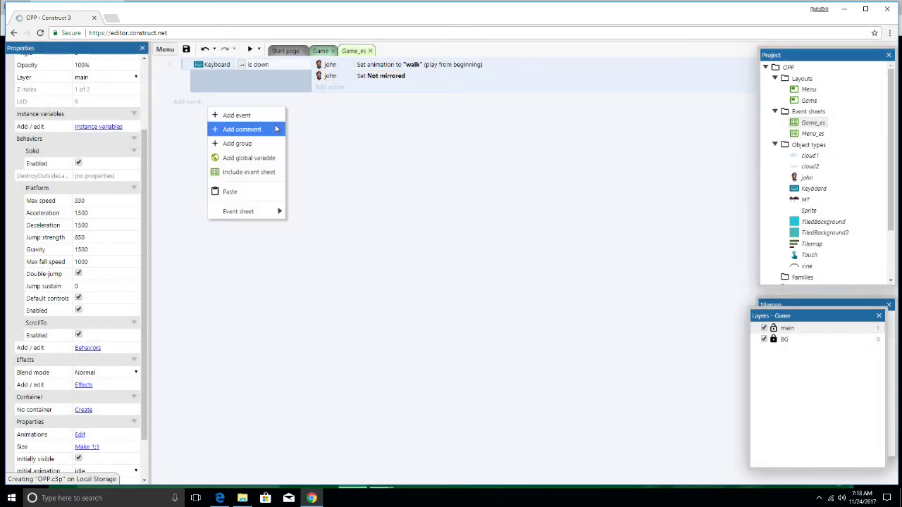
{"action": "left_click", "coordinate": [271, 115]}
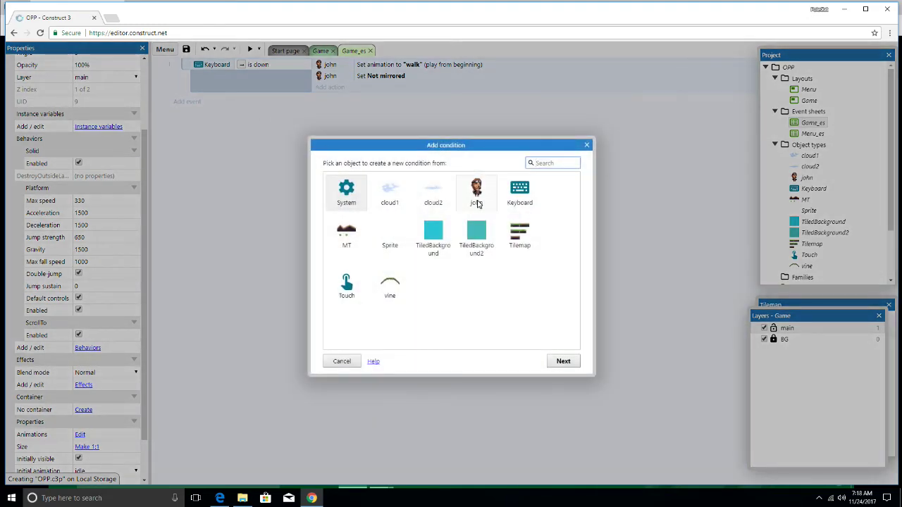
{"action": "double_click", "coordinate": [515, 188]}
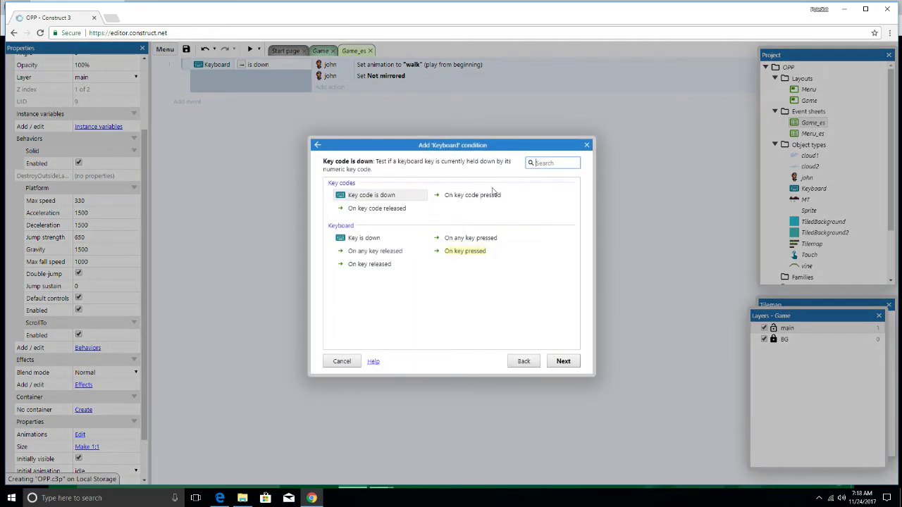
{"action": "double_click", "coordinate": [363, 239]}
{"action": "left_click", "coordinate": [486, 235]}
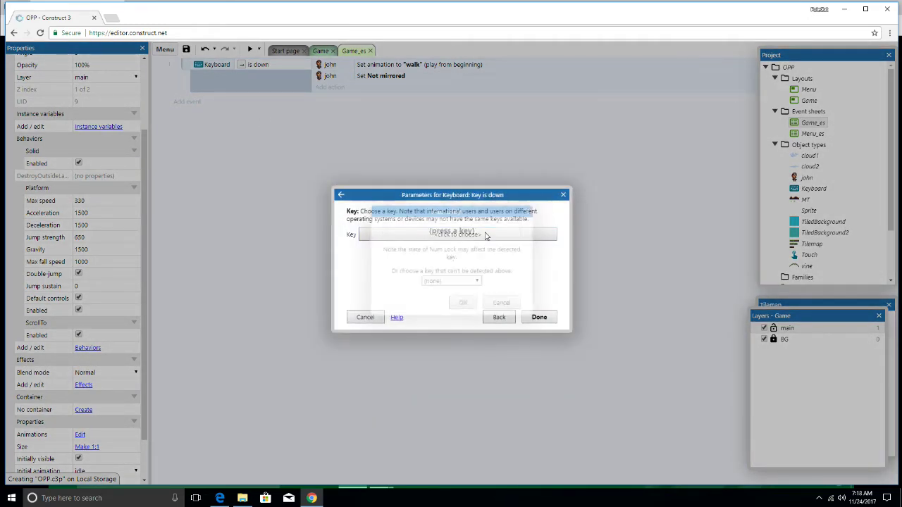
{"action": "key", "text": "Left"}
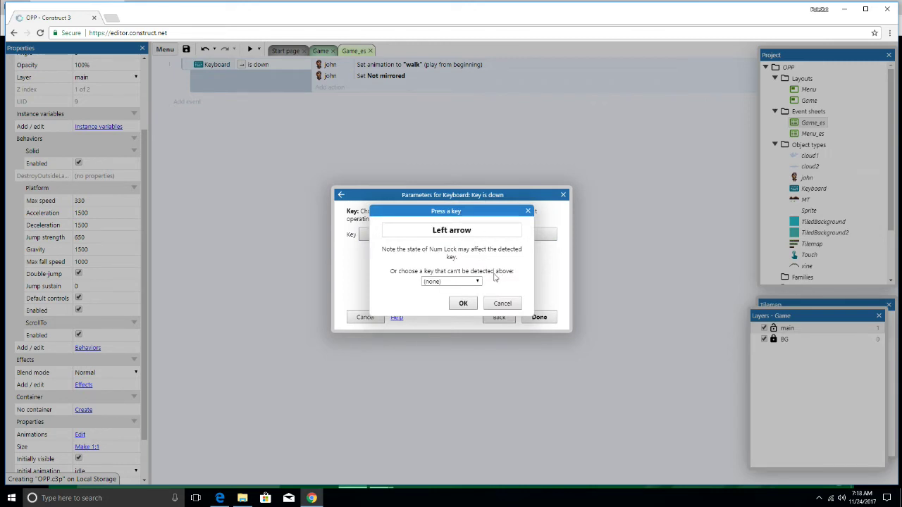
{"action": "left_click", "coordinate": [463, 303]}
{"action": "left_click", "coordinate": [546, 320]}
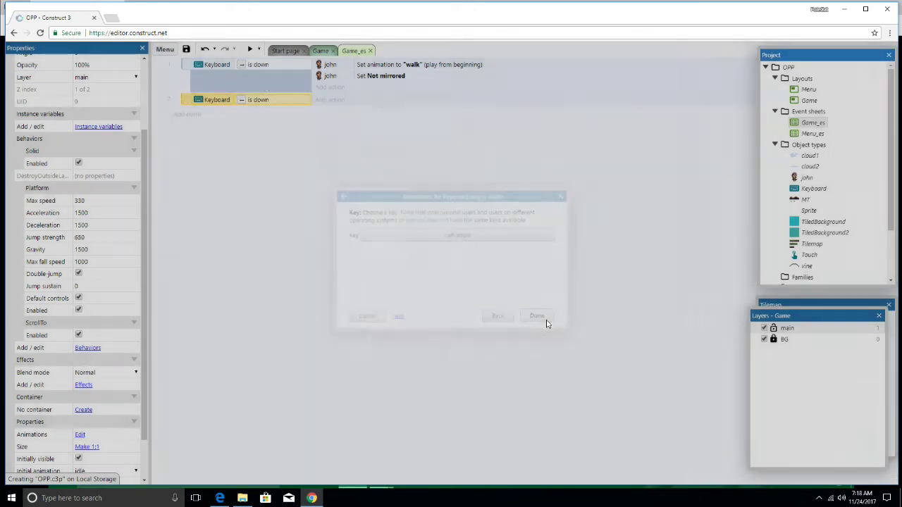
Step: Add an action to the Left arrow event that sets john's animation to "walk", playing from the beginning
{"action": "left_click", "coordinate": [330, 102]}
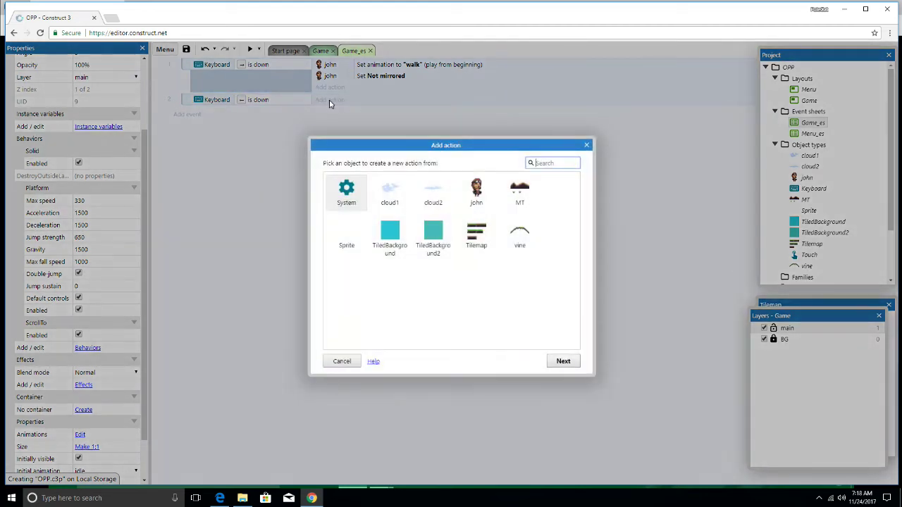
{"action": "double_click", "coordinate": [477, 192]}
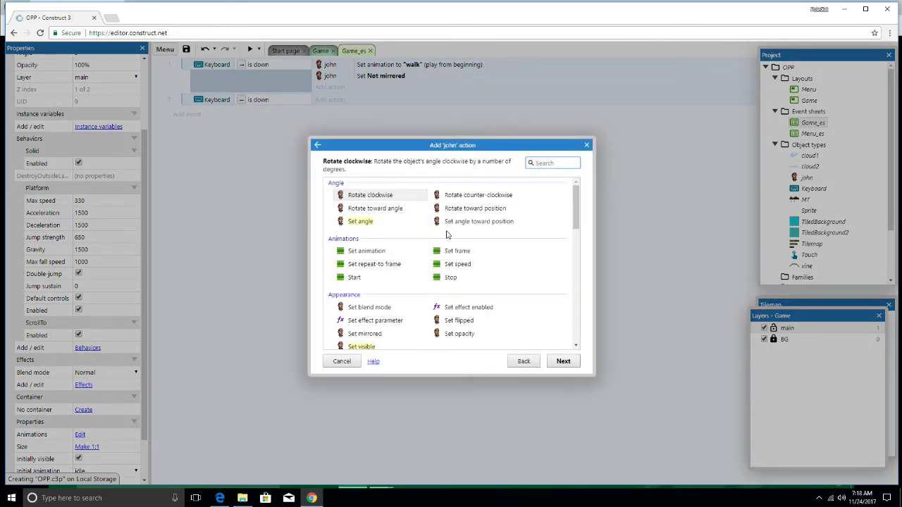
{"action": "double_click", "coordinate": [372, 251]}
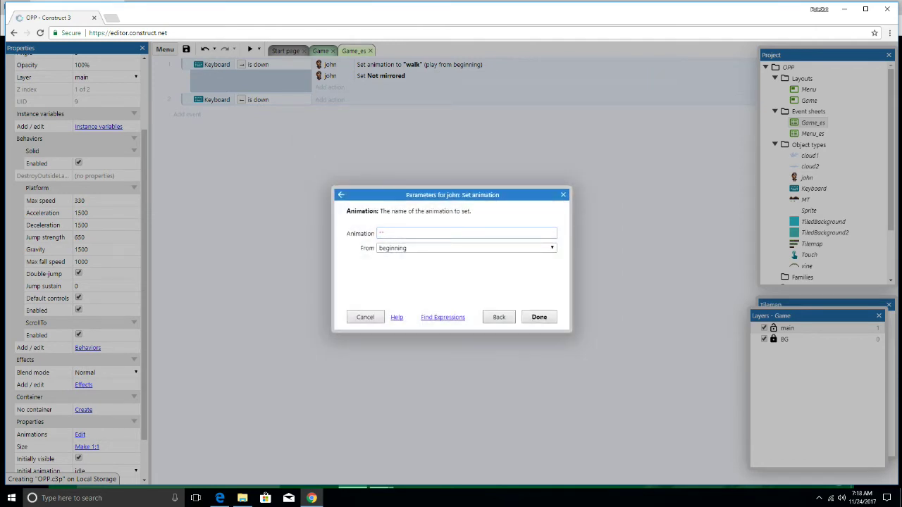
{"action": "type", "text": "\""}
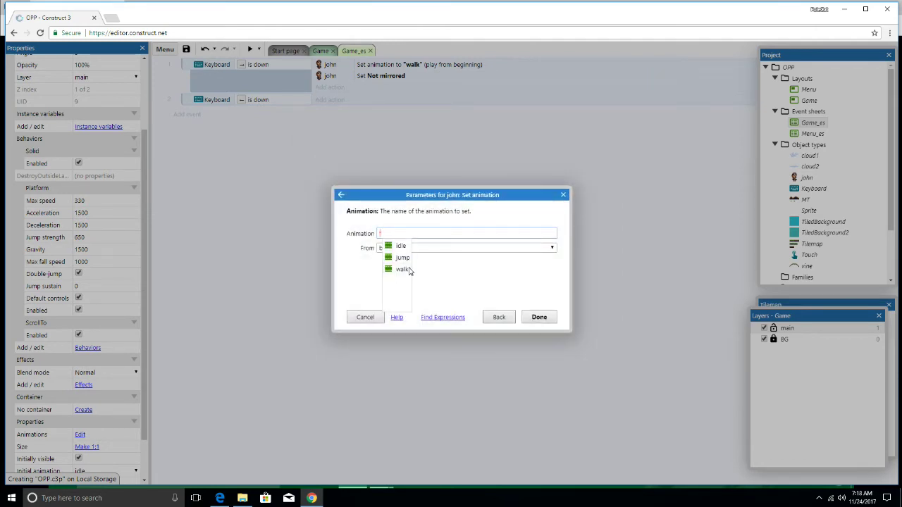
{"action": "left_click", "coordinate": [402, 269]}
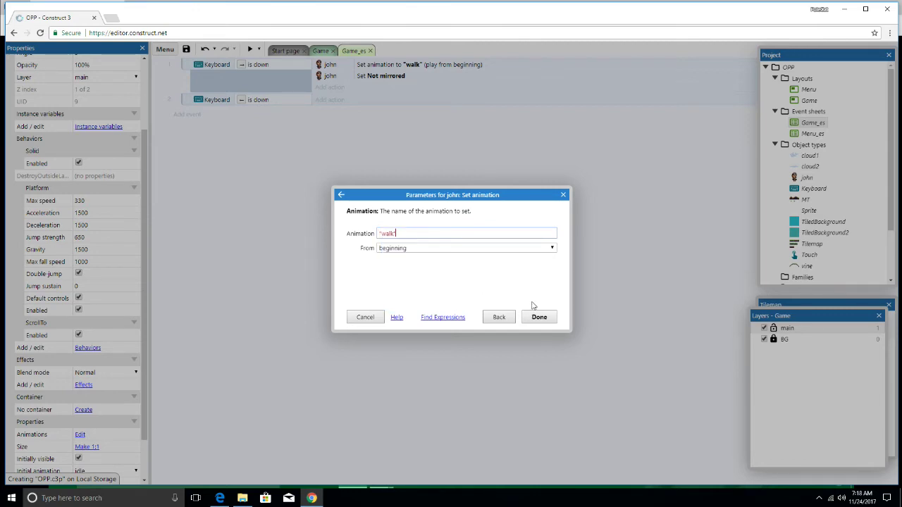
{"action": "left_click", "coordinate": [535, 315]}
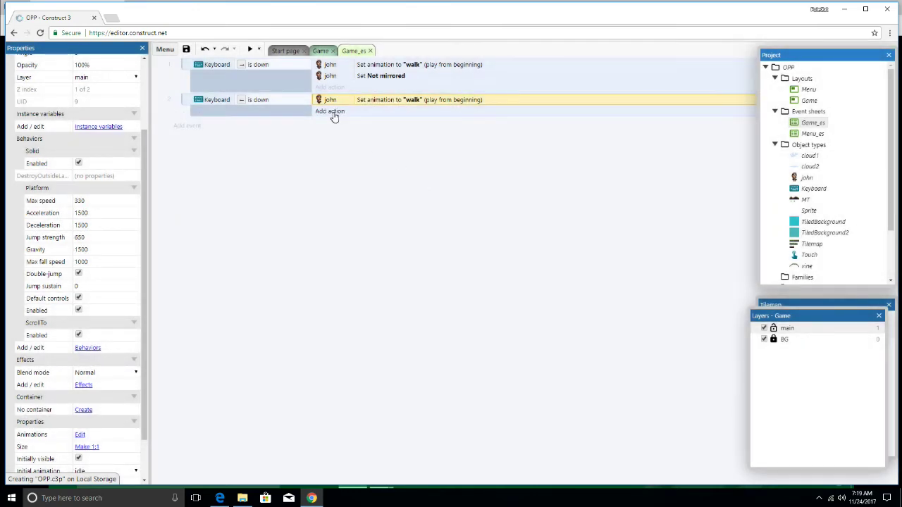
Step: Start a second action for john in the Left arrow event, choosing Set mirrored
{"action": "left_click", "coordinate": [331, 115]}
{"action": "double_click", "coordinate": [476, 191]}
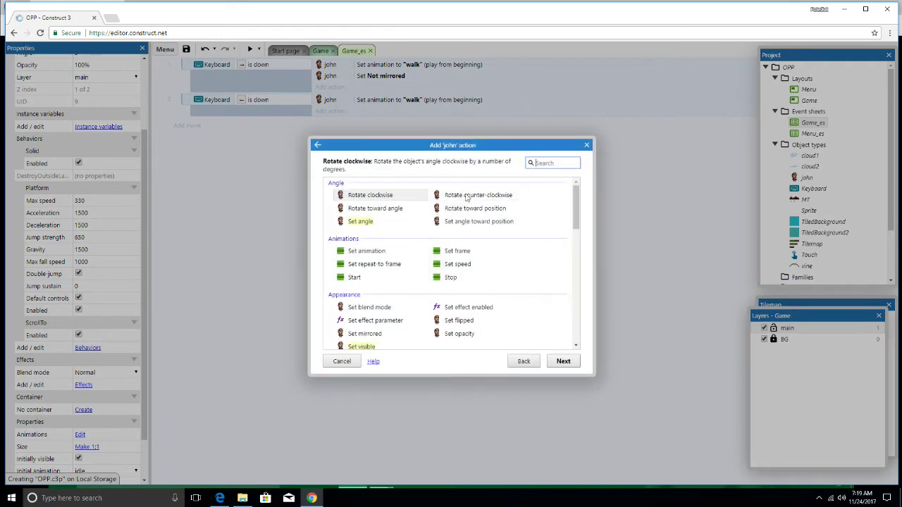
{"action": "double_click", "coordinate": [365, 335]}
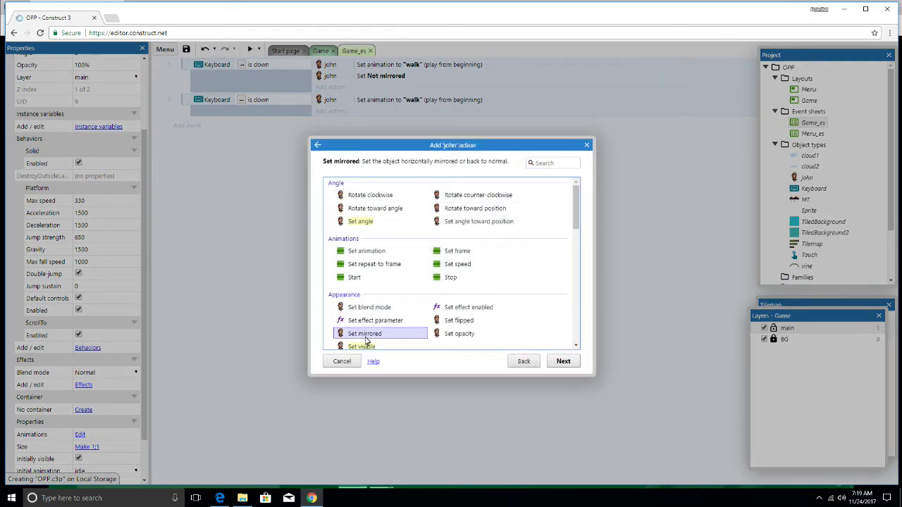